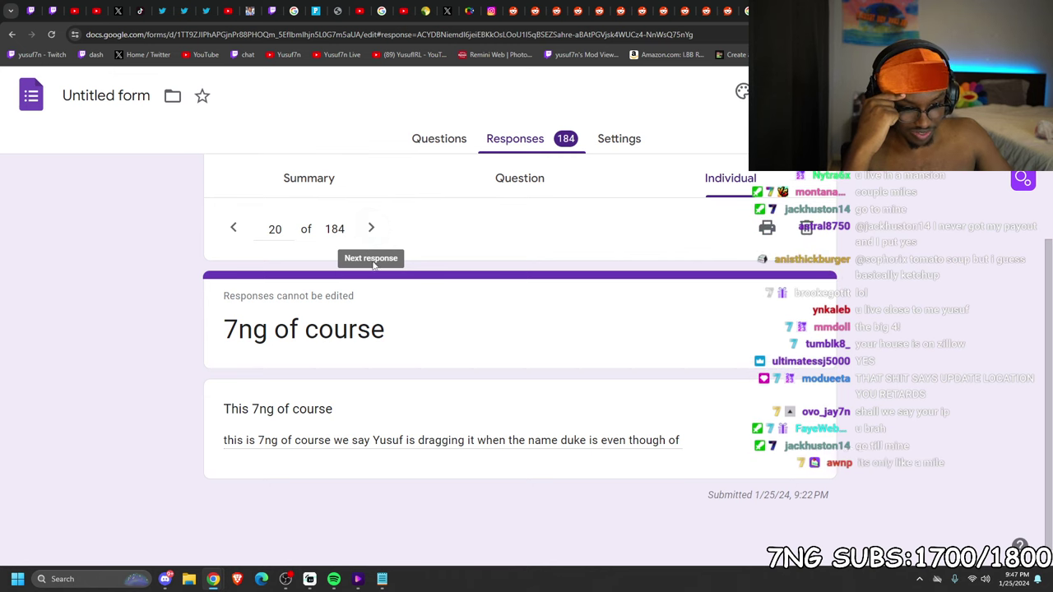
# Read the individual form responses from number 20 through 26, highlighting part of the answer in response 20
pyautogui.moveTo(314, 442); pyautogui.dragTo(646, 442)
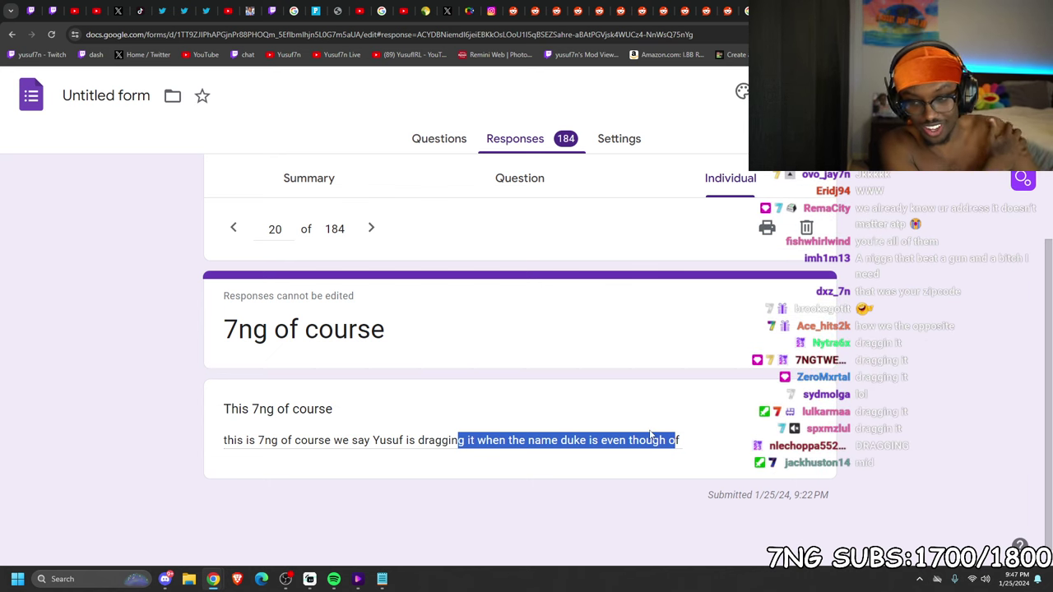
pyautogui.click(371, 229)
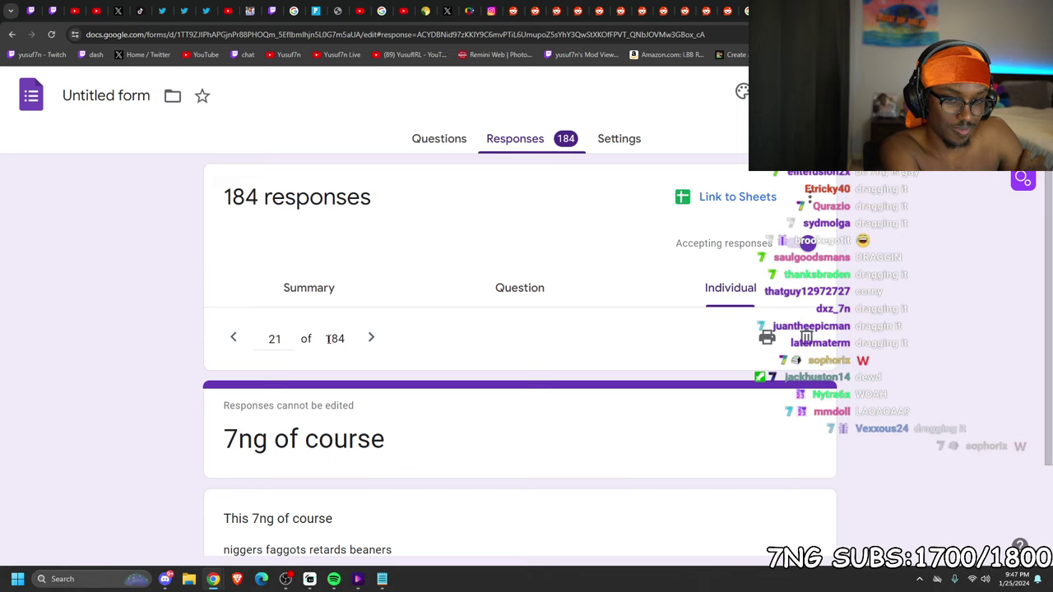
pyautogui.click(371, 345)
pyautogui.scroll(-1, 374, 320)
pyautogui.click(383, 231)
pyautogui.scroll(-2, 334, 251)
pyautogui.click(371, 222)
pyautogui.scroll(-1, 370, 221)
pyautogui.click(371, 222)
pyautogui.scroll(-1, 362, 247)
pyautogui.click(371, 228)
pyautogui.scroll(-1, 339, 270)
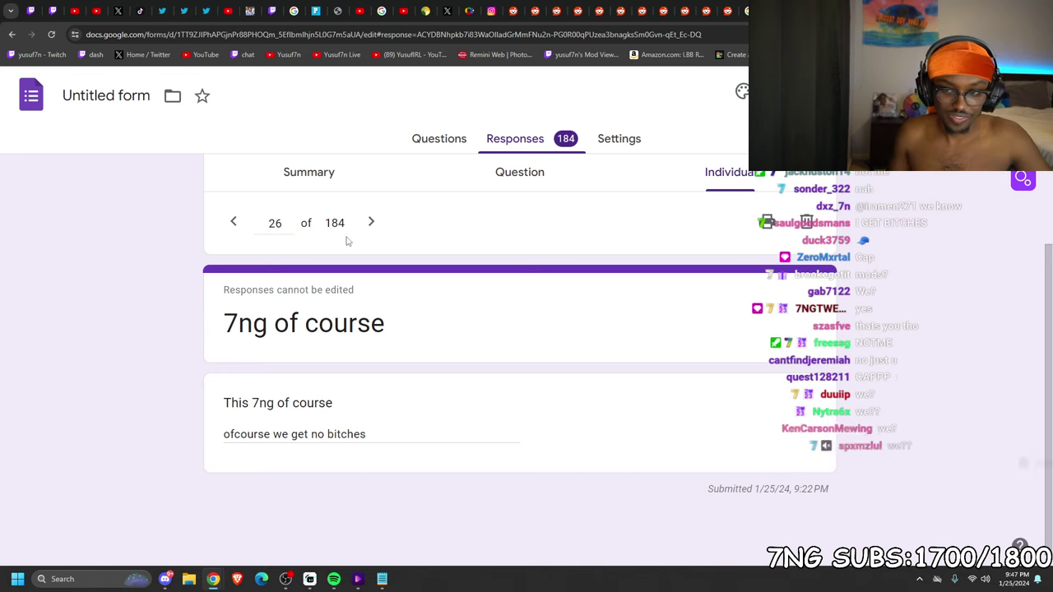
# Read individual responses 27 through 31 one at a time and highlight the opening words of response 31's answer
pyautogui.click(371, 222)
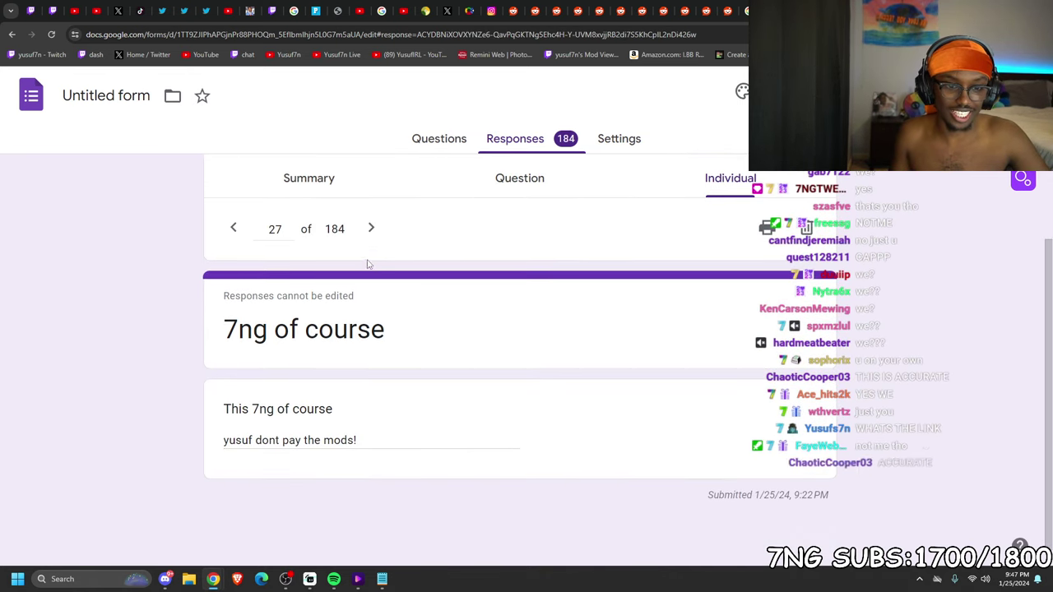
pyautogui.click(369, 228)
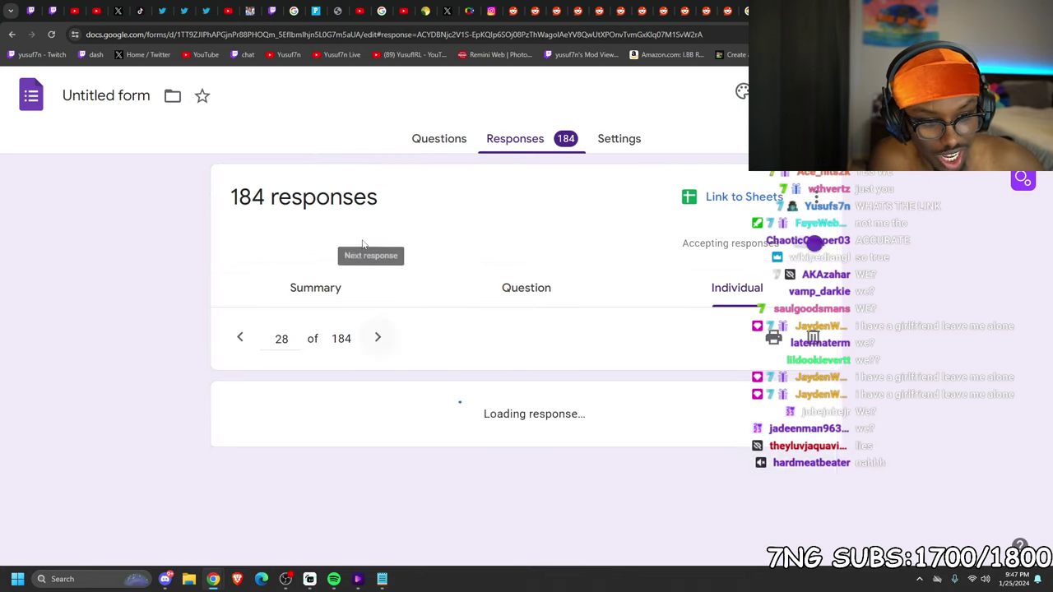
pyautogui.click(368, 227)
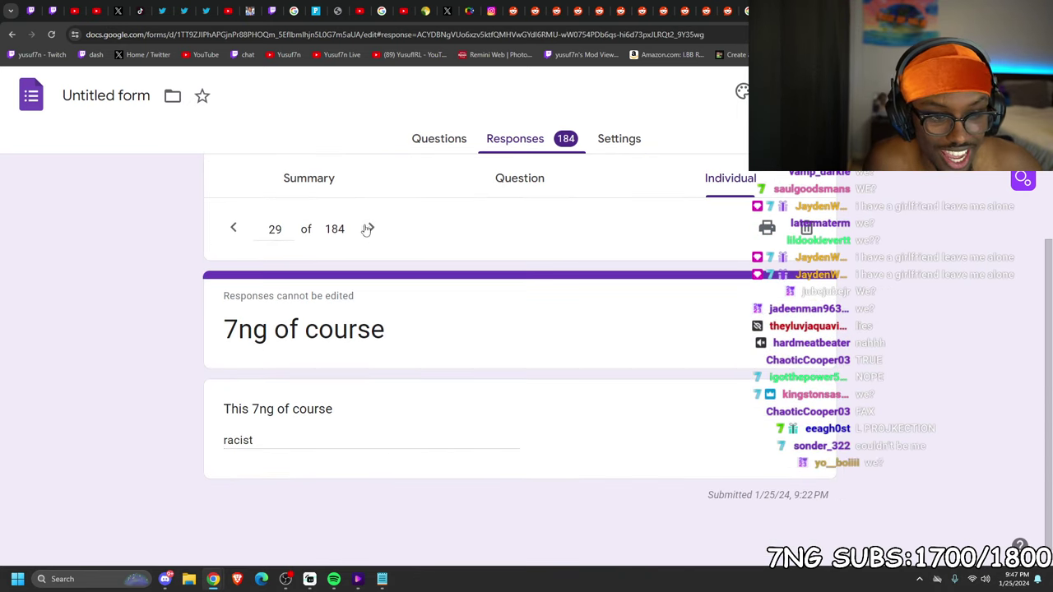
pyautogui.click(369, 224)
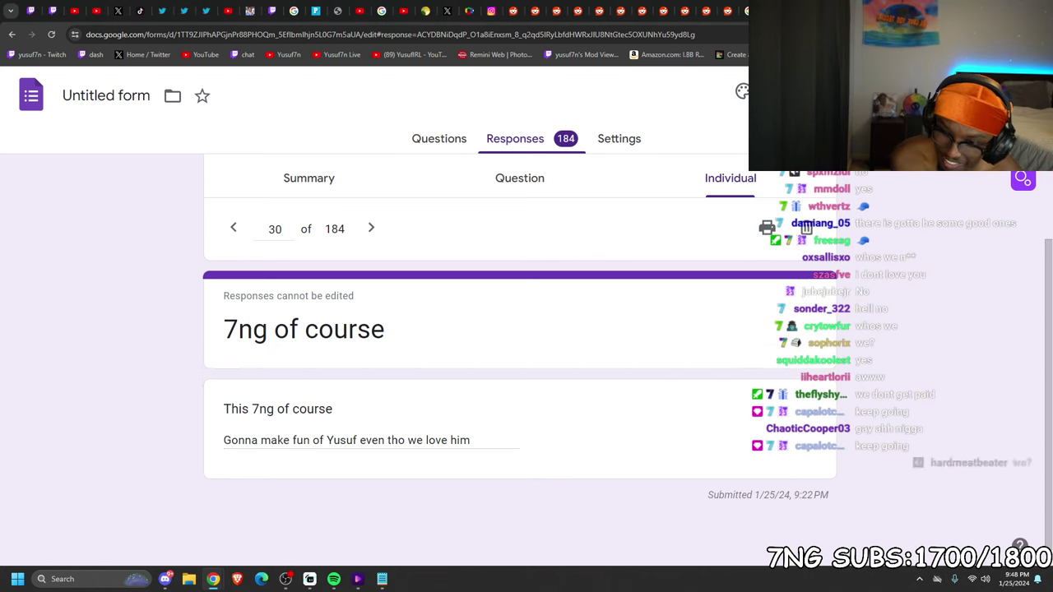
pyautogui.click(371, 228)
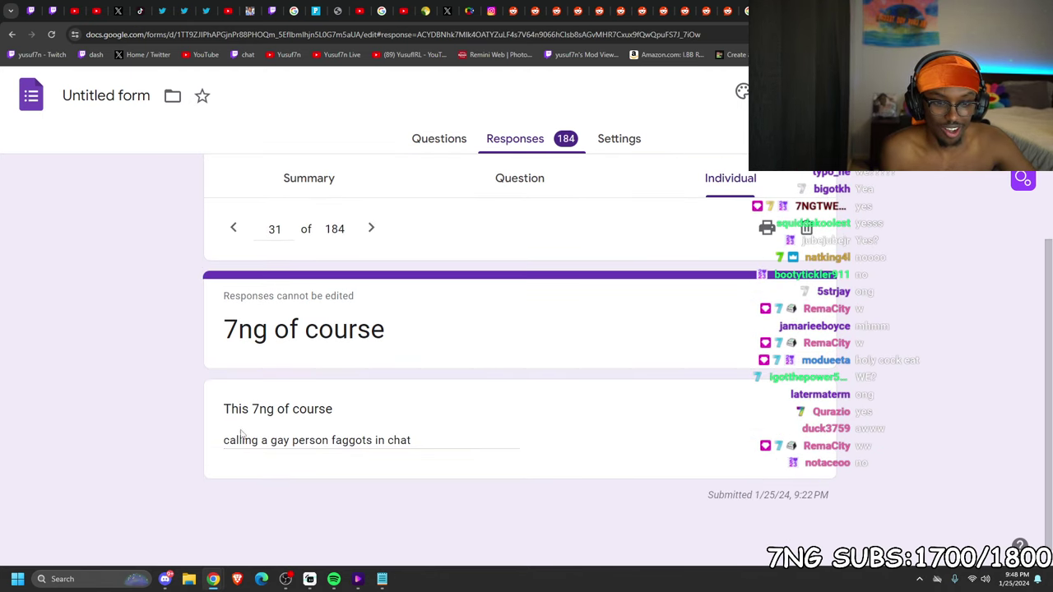
pyautogui.moveTo(226, 442); pyautogui.dragTo(289, 439)
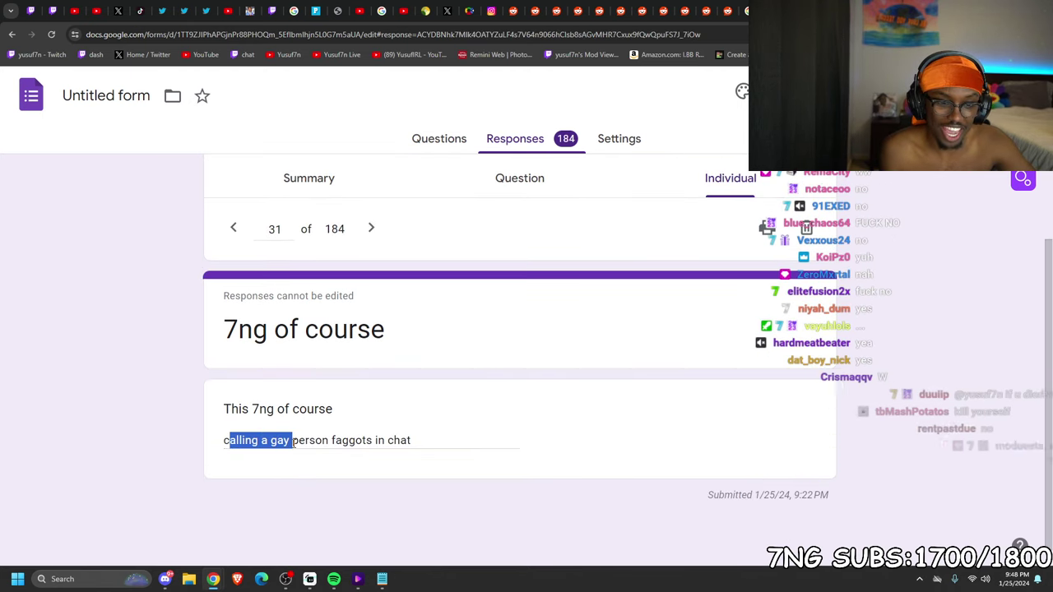
# Step forward through individual responses 32 to 40, reading each answer
pyautogui.click(369, 229)
pyautogui.click(371, 228)
pyautogui.click(371, 229)
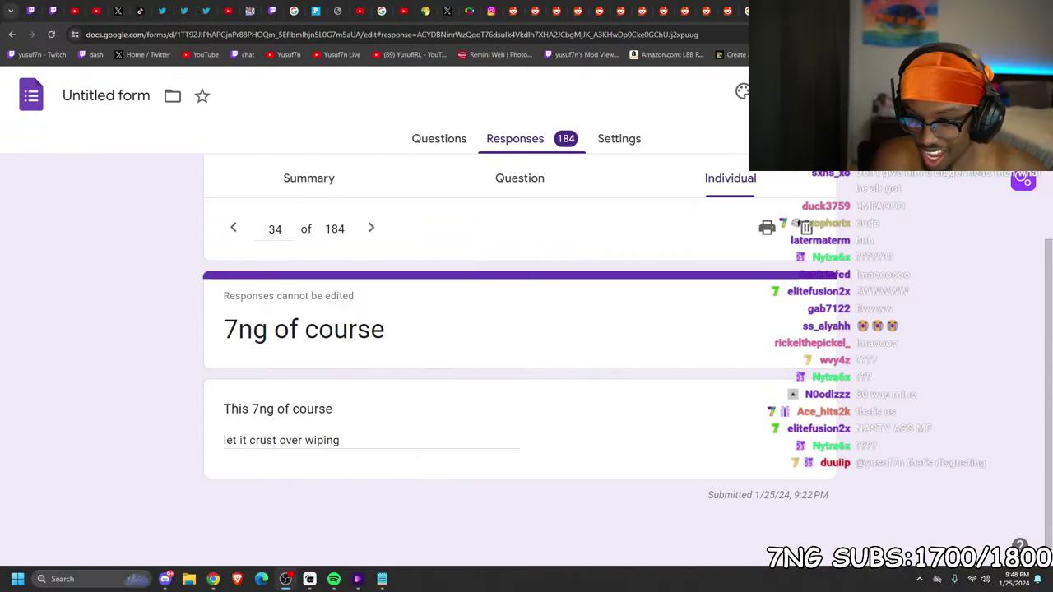
pyautogui.click(373, 230)
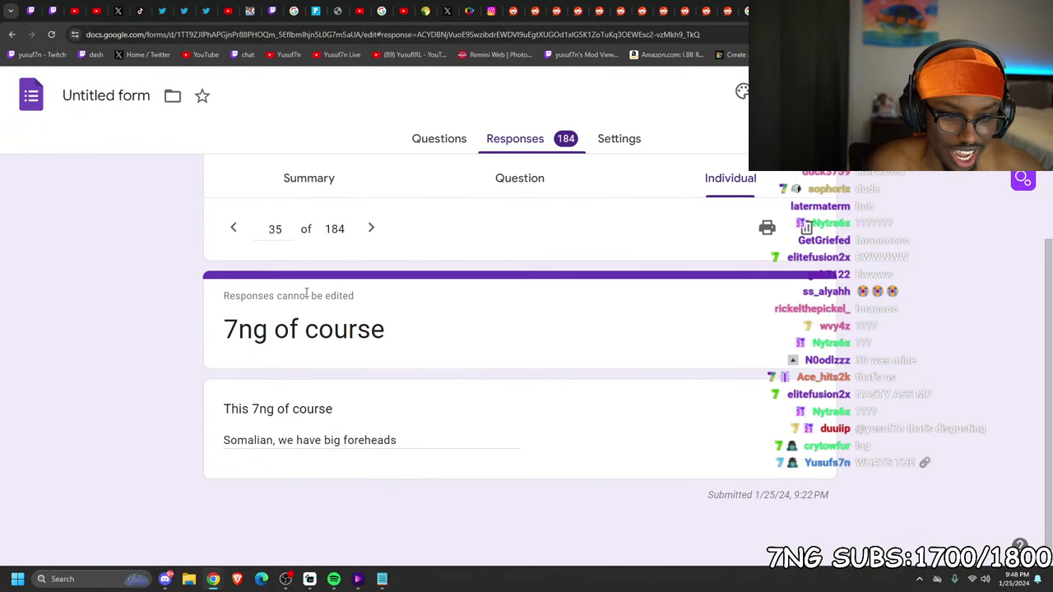
pyautogui.click(372, 230)
pyautogui.click(373, 274)
pyautogui.click(370, 270)
pyautogui.click(371, 228)
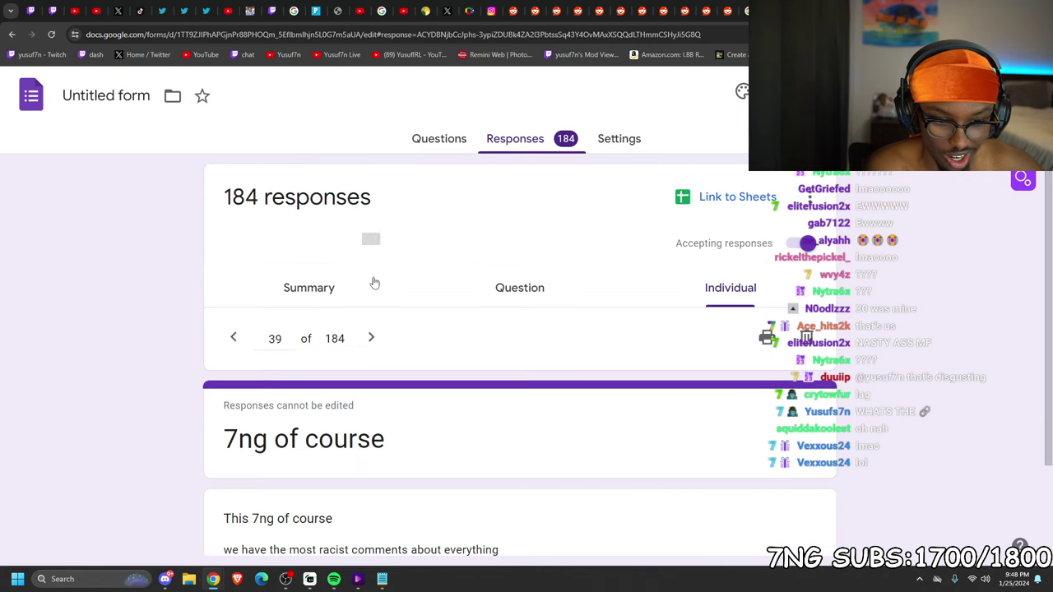
pyautogui.click(370, 222)
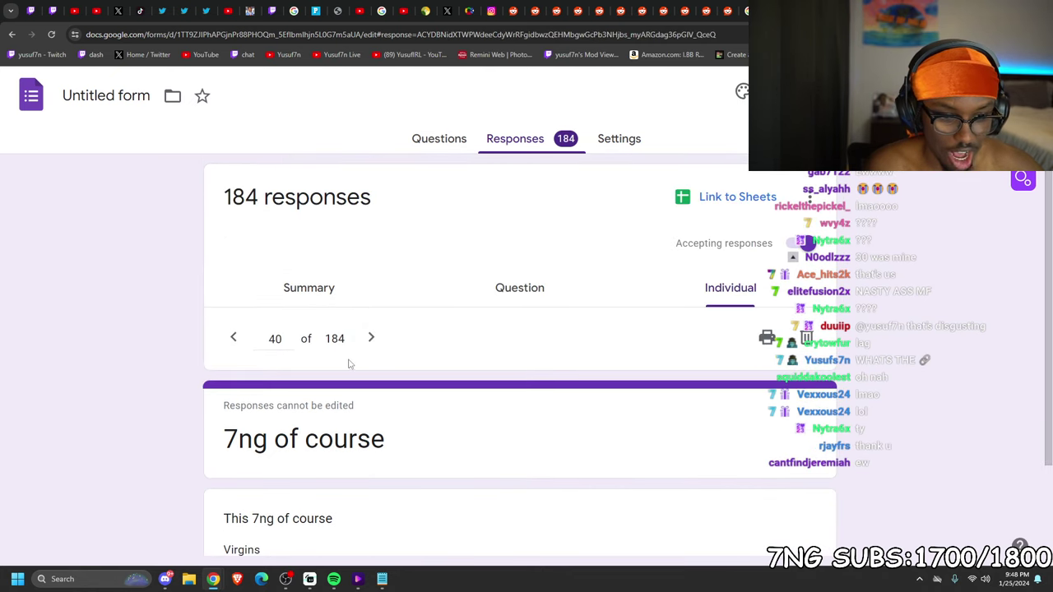
# Read the answers in individual responses 41 through 47
pyautogui.click(370, 336)
pyautogui.scroll(-1, 382, 343)
pyautogui.click(368, 289)
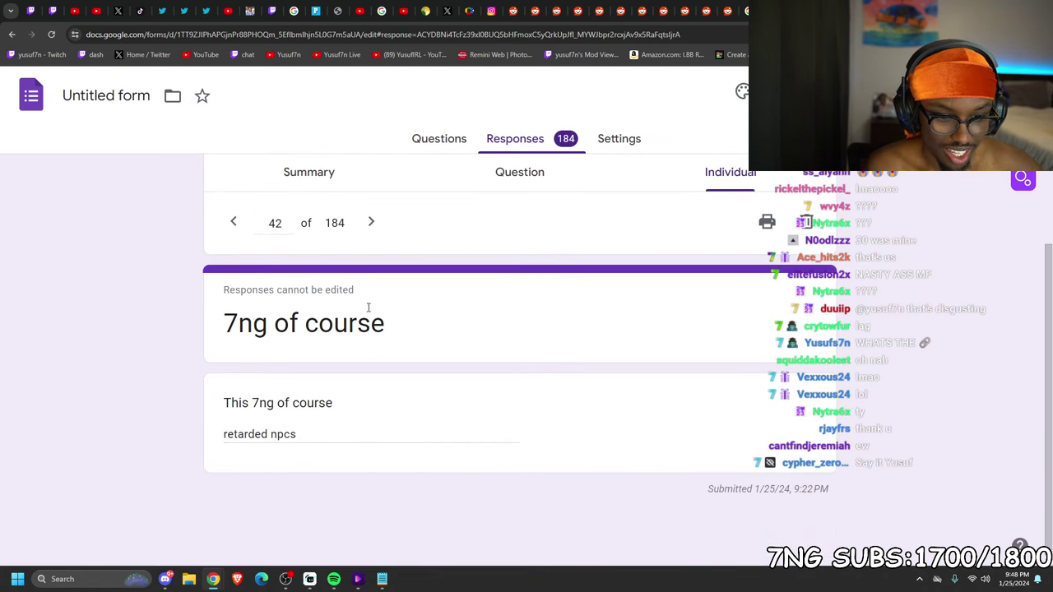
pyautogui.click(372, 237)
pyautogui.click(371, 229)
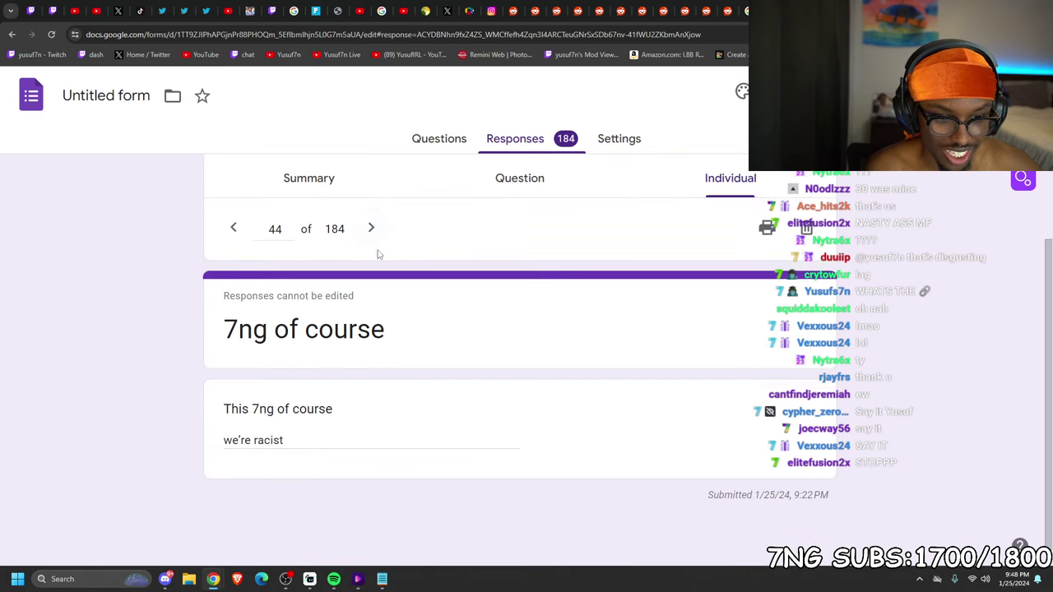
pyautogui.click(371, 229)
pyautogui.click(376, 227)
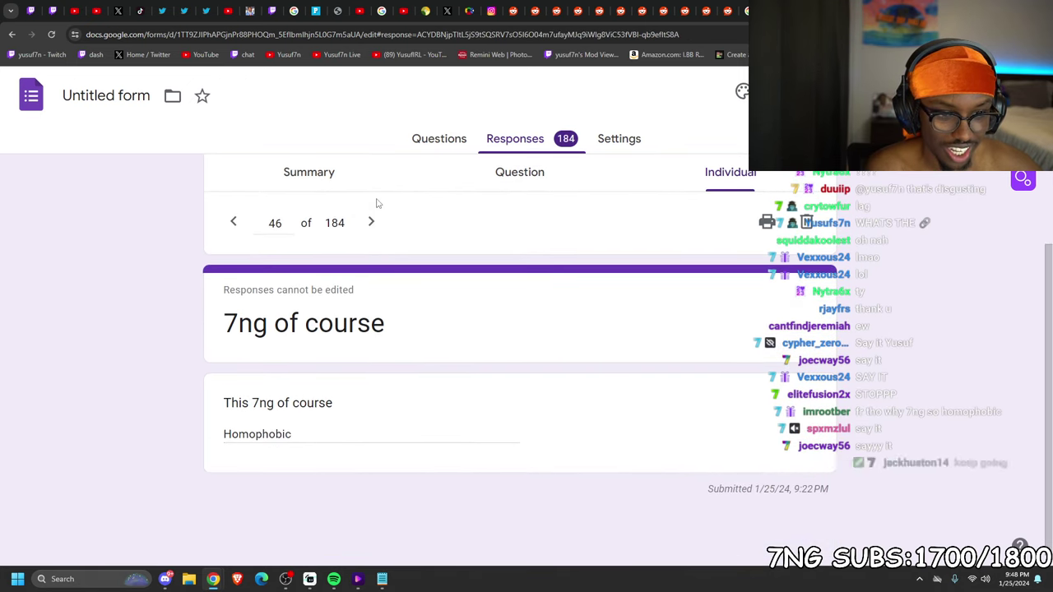
pyautogui.click(371, 220)
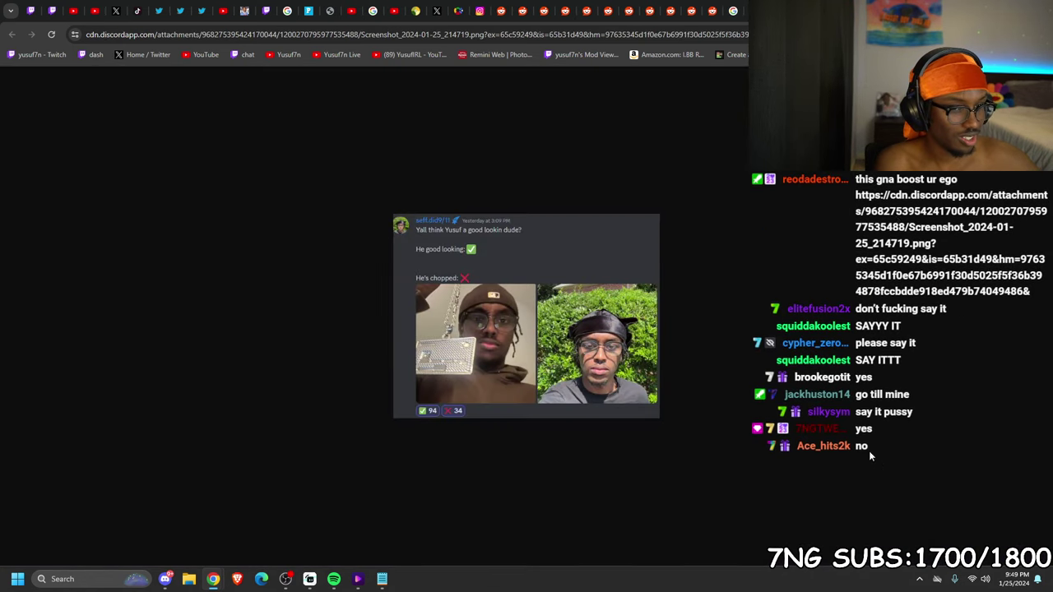
# Close the Discord screenshot tab and continue reading the individual responses from 47 to 50
pyautogui.hotkey('ctrl', 'w')
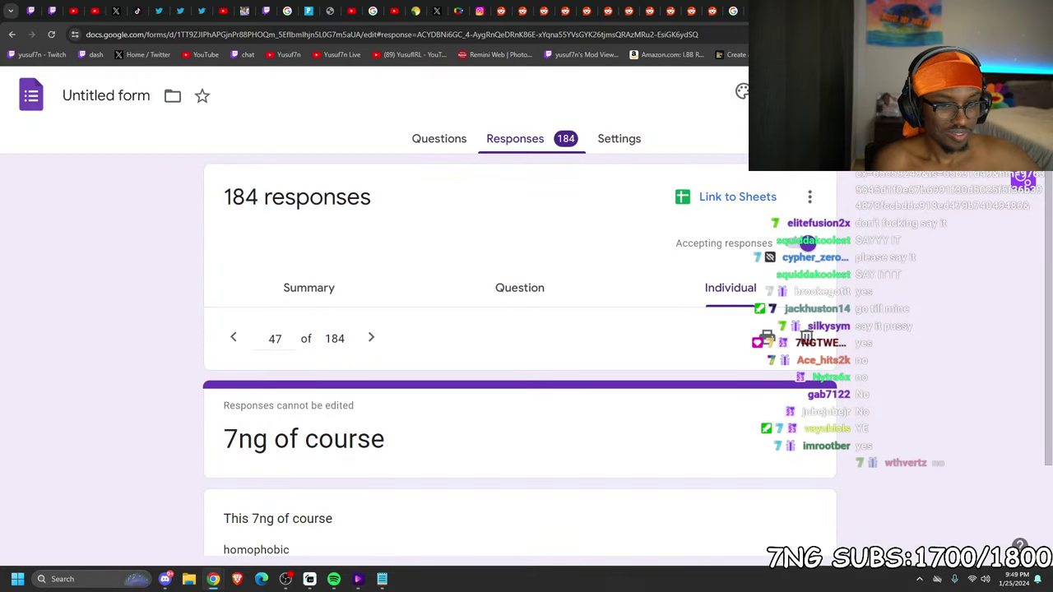
pyautogui.scroll(-1, 345, 431)
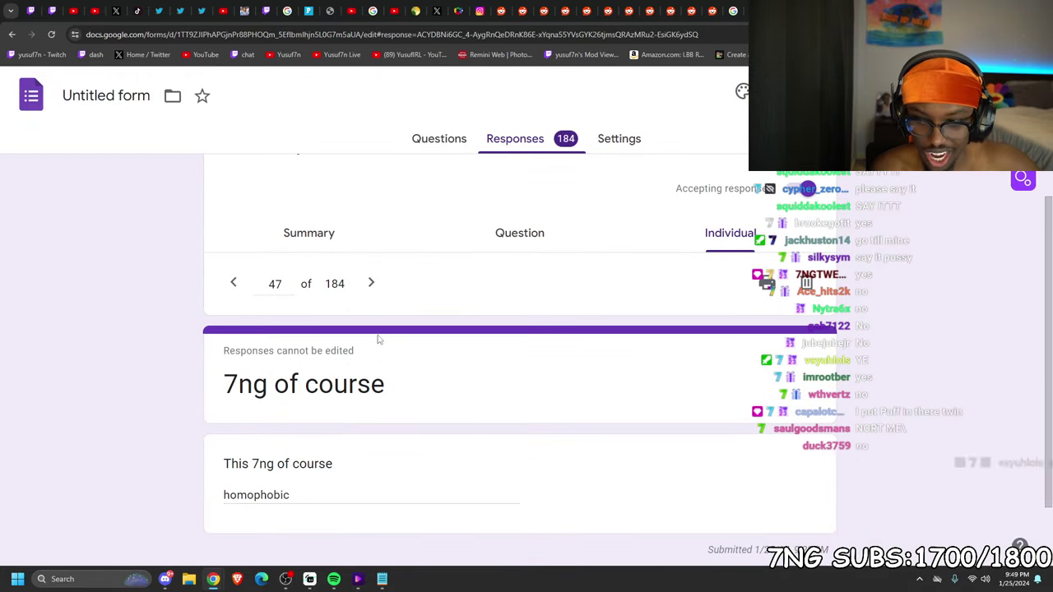
pyautogui.click(371, 283)
pyautogui.scroll(-2, 374, 271)
pyautogui.click(374, 234)
pyautogui.scroll(-2, 374, 239)
pyautogui.click(370, 226)
pyautogui.scroll(-1, 371, 247)
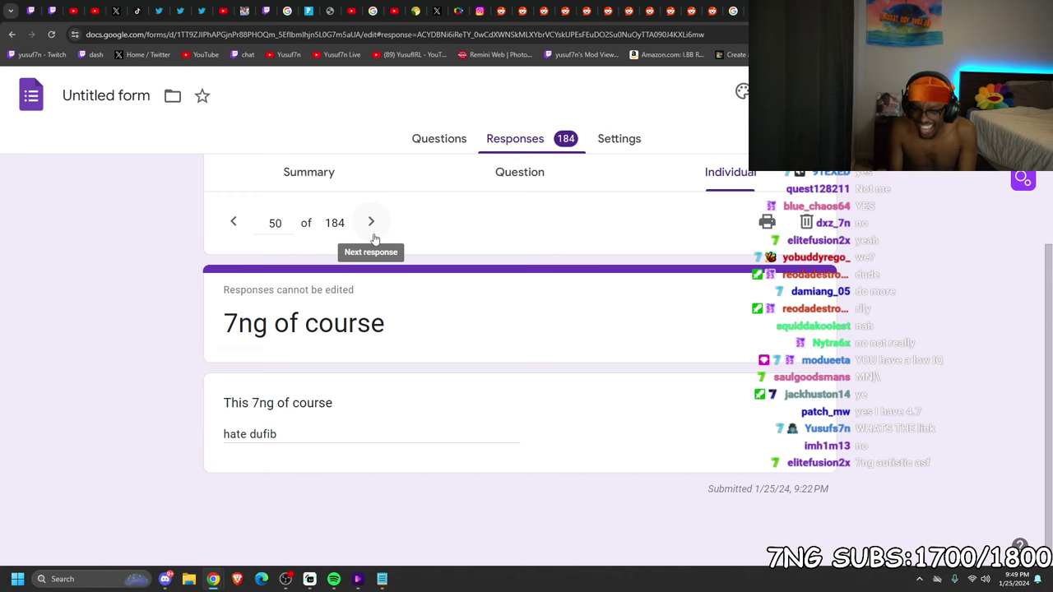
# Advance one by one through individual responses 51 to 57 and read each answer
pyautogui.click(373, 235)
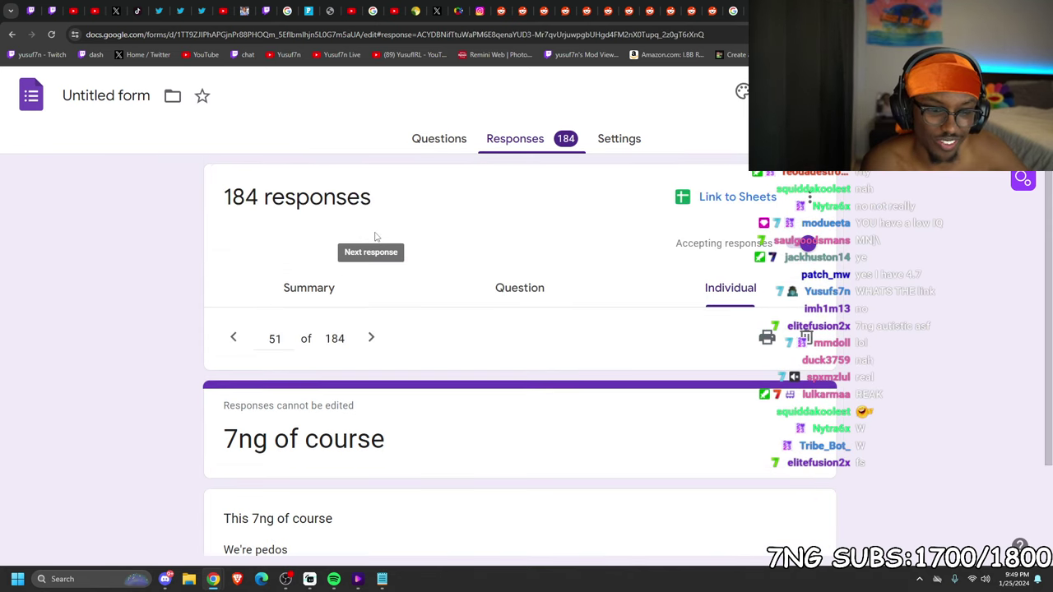
pyautogui.scroll(-1, 364, 291)
pyautogui.click(367, 284)
pyautogui.scroll(-1, 356, 296)
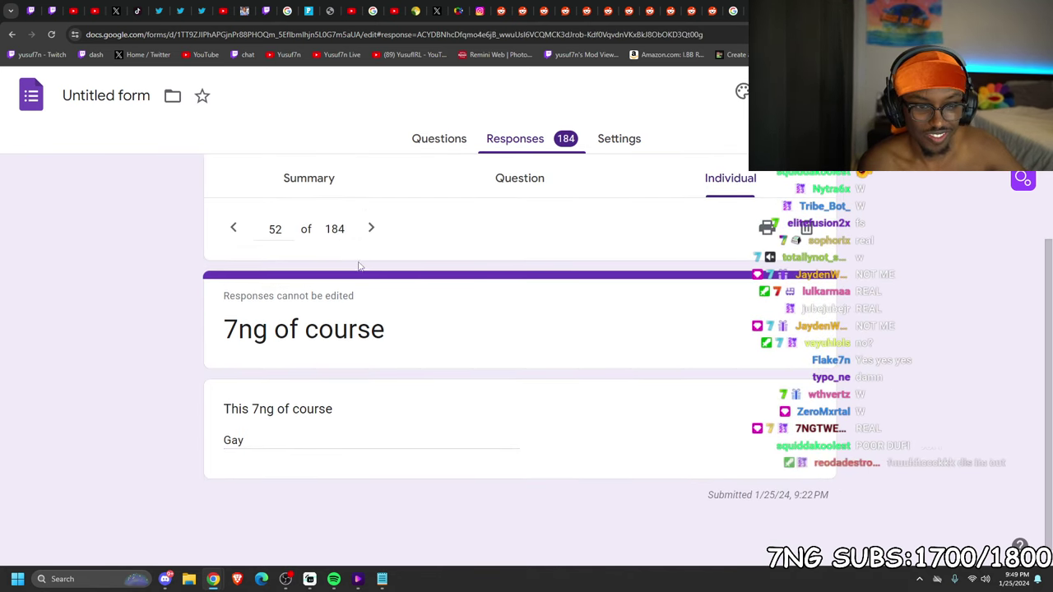
pyautogui.click(369, 230)
pyautogui.scroll(-1, 367, 244)
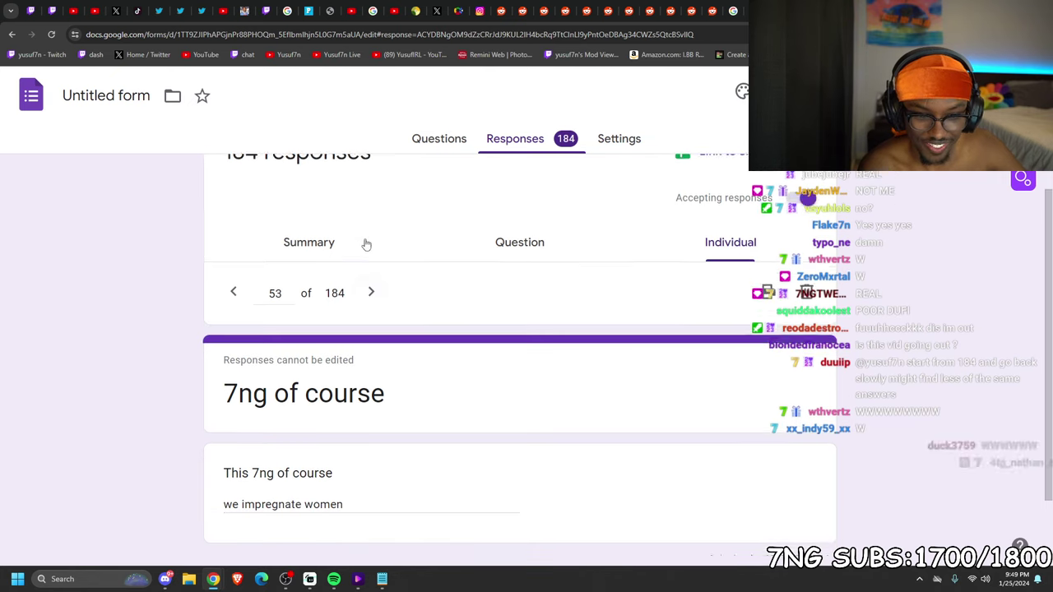
pyautogui.scroll(-1, 367, 244)
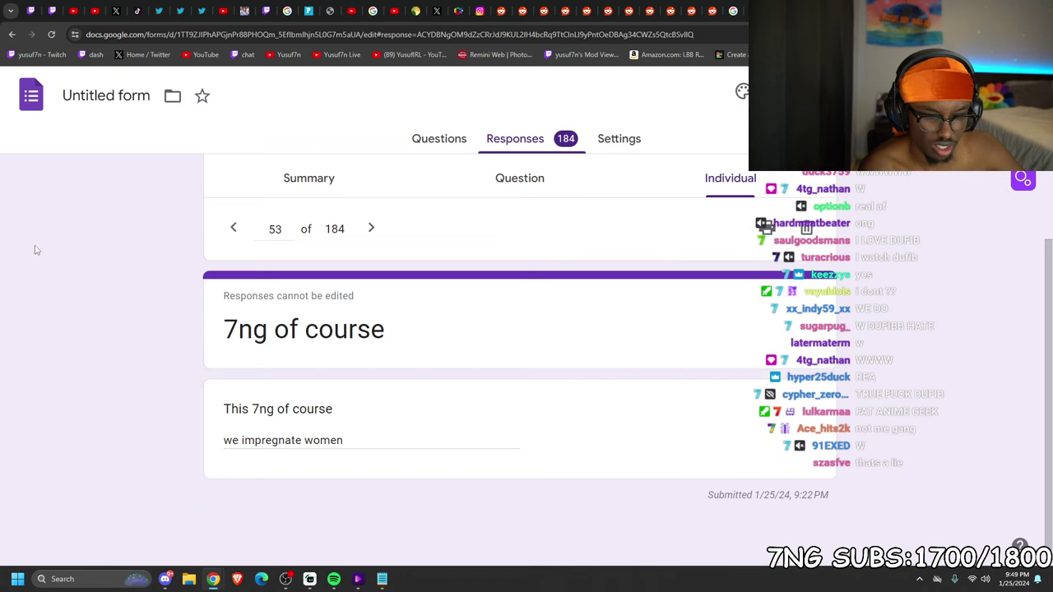
pyautogui.click(371, 228)
pyautogui.click(376, 341)
pyautogui.click(370, 299)
pyautogui.click(373, 223)
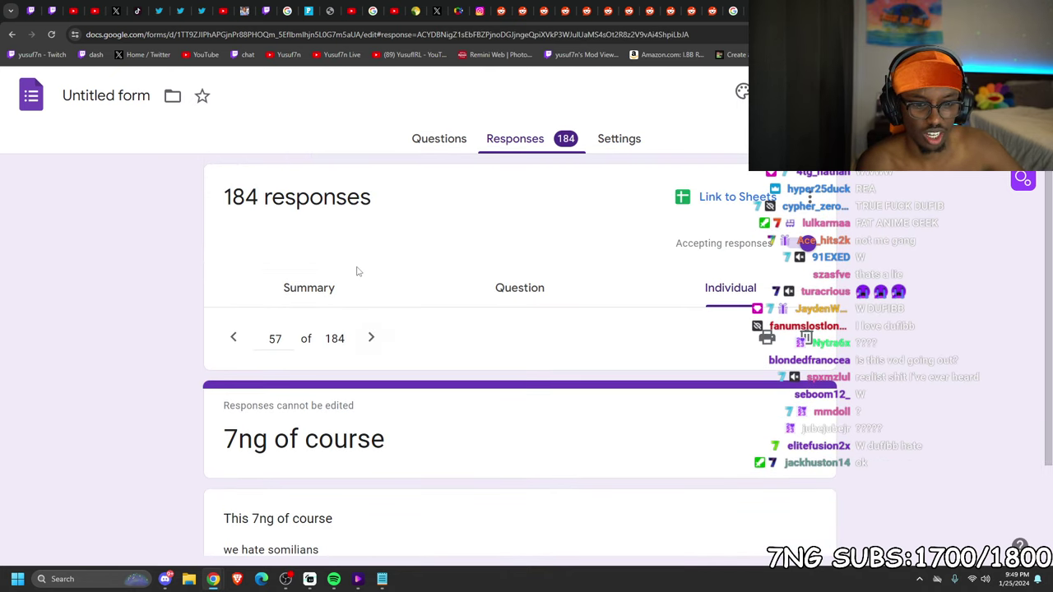
# Move on through the individual responses from number 57 to number 63
pyautogui.click(368, 282)
pyautogui.click(369, 230)
pyautogui.click(366, 247)
pyautogui.click(368, 289)
pyautogui.click(611, 306)
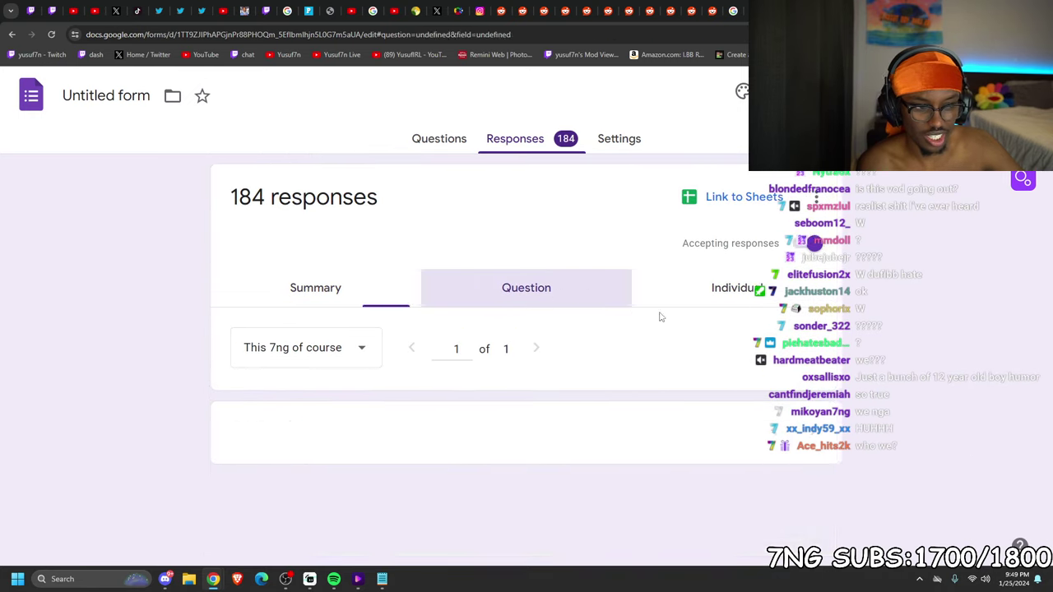
pyautogui.click(649, 292)
pyautogui.click(369, 351)
pyautogui.click(368, 354)
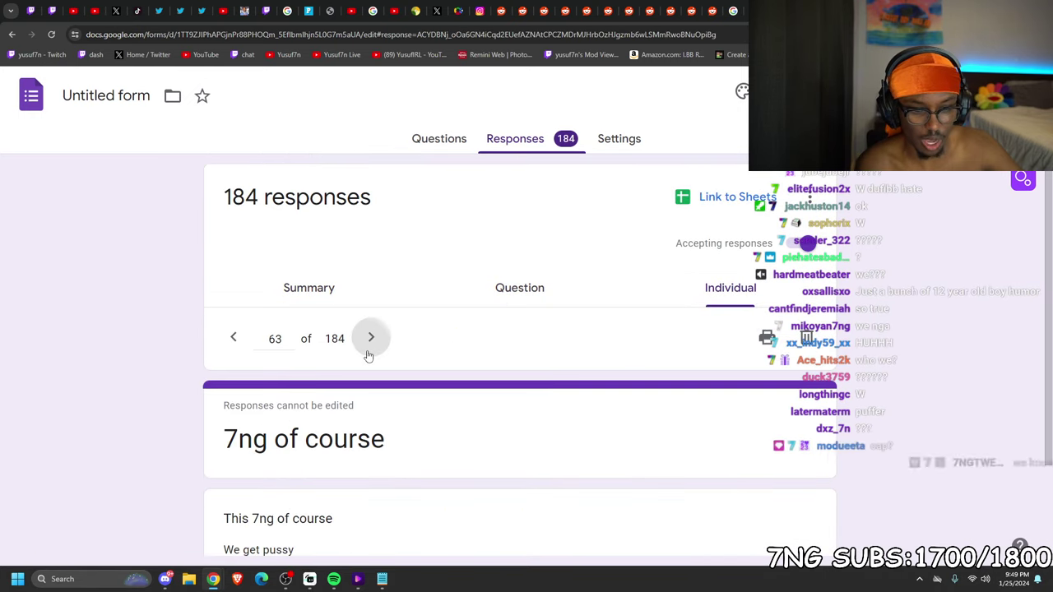
# Read individual responses 64 through 66, highlighting text in the answers of responses 65 and 66
pyautogui.click(368, 353)
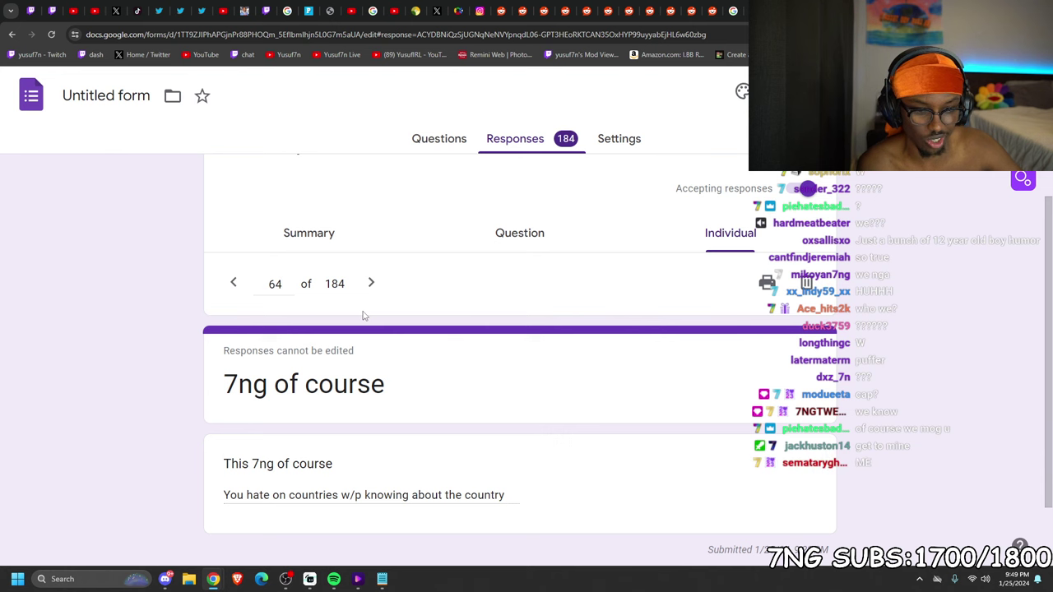
pyautogui.click(371, 338)
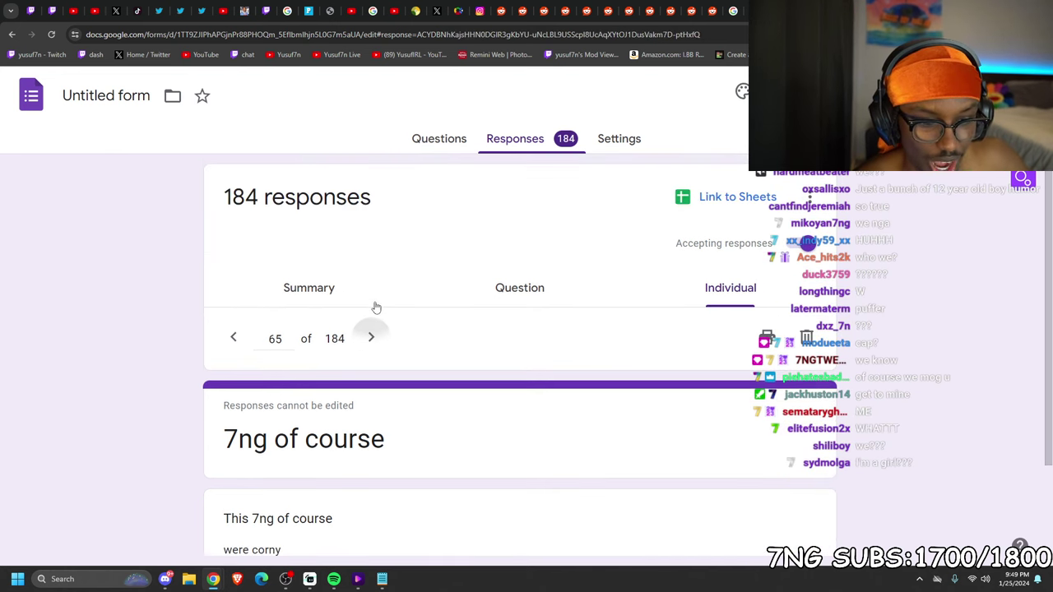
pyautogui.moveTo(233, 440); pyautogui.dragTo(284, 441)
pyautogui.click(369, 396)
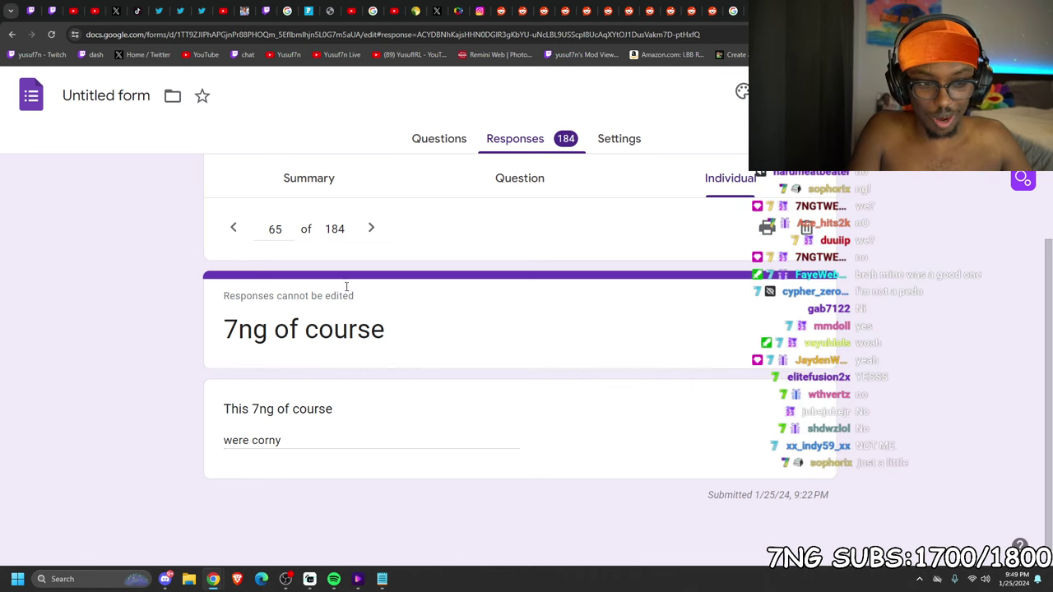
pyautogui.click(371, 229)
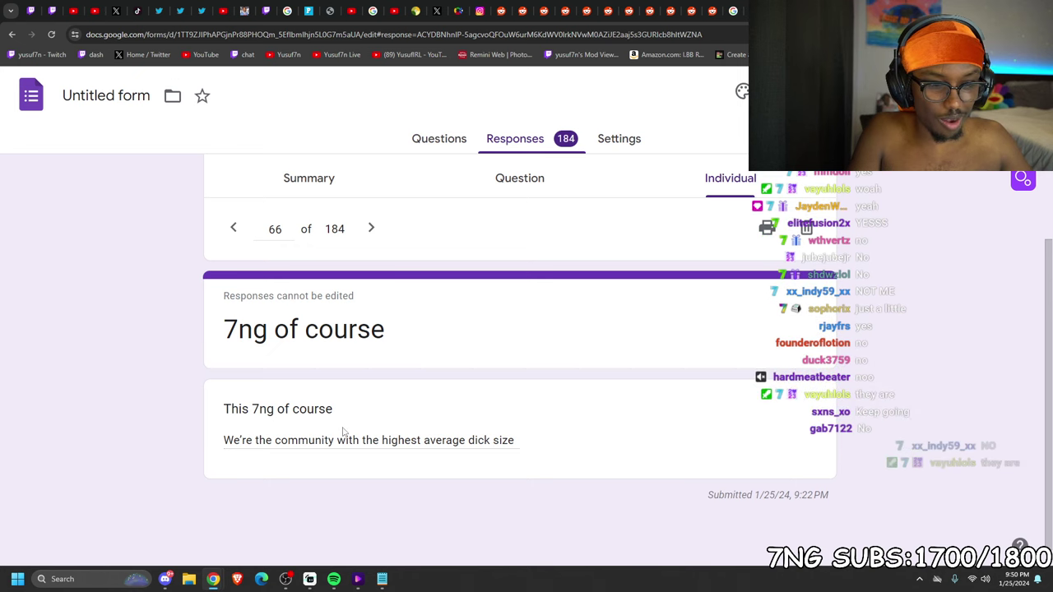
pyautogui.moveTo(334, 440); pyautogui.dragTo(393, 438)
pyautogui.click(539, 382)
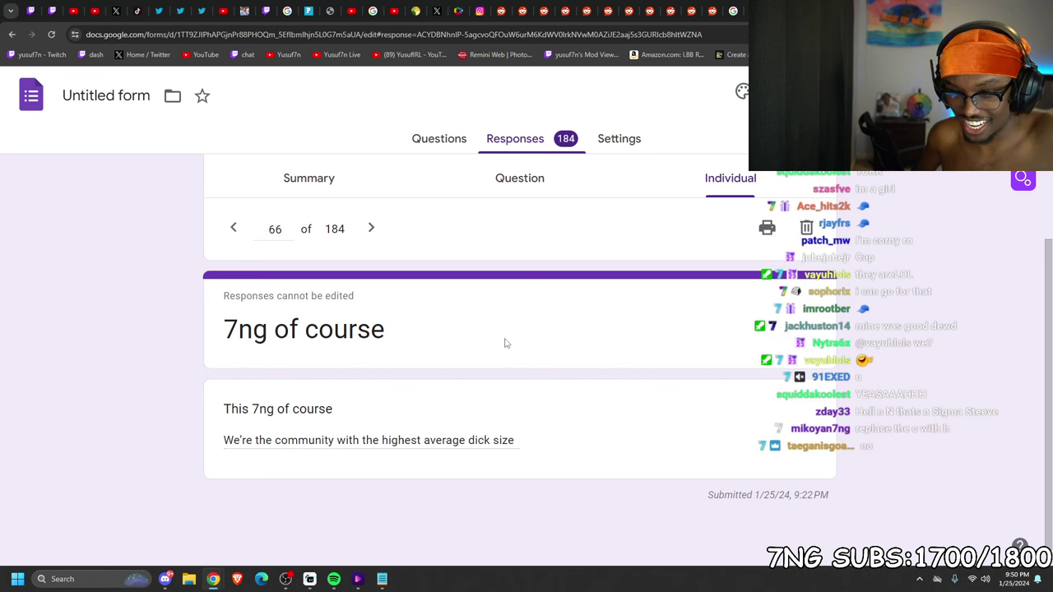
# Go through individual responses 67 to 71, reading each answer
pyautogui.click(372, 225)
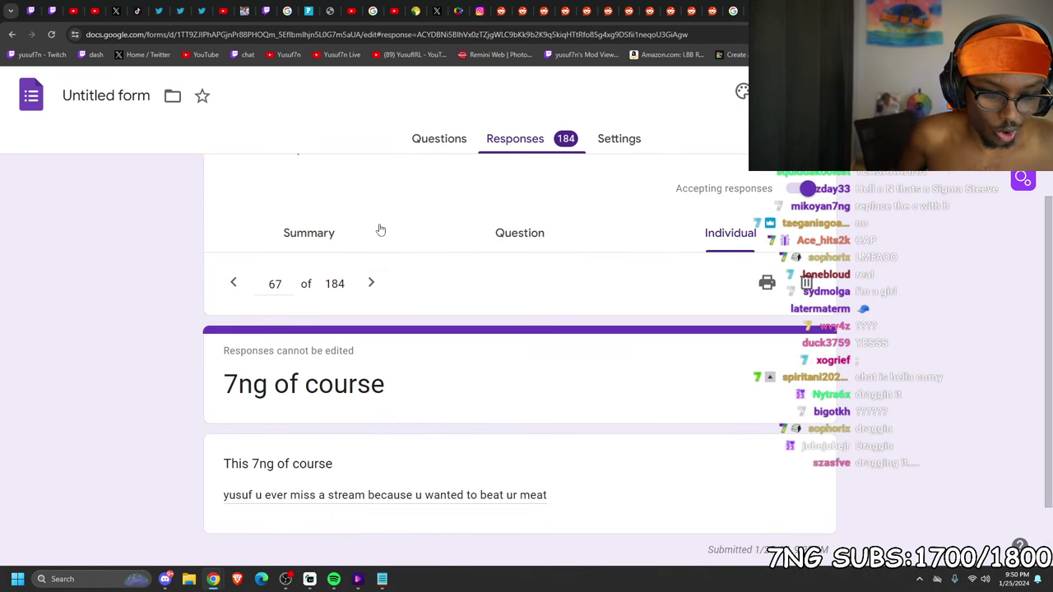
pyautogui.click(370, 284)
pyautogui.click(374, 292)
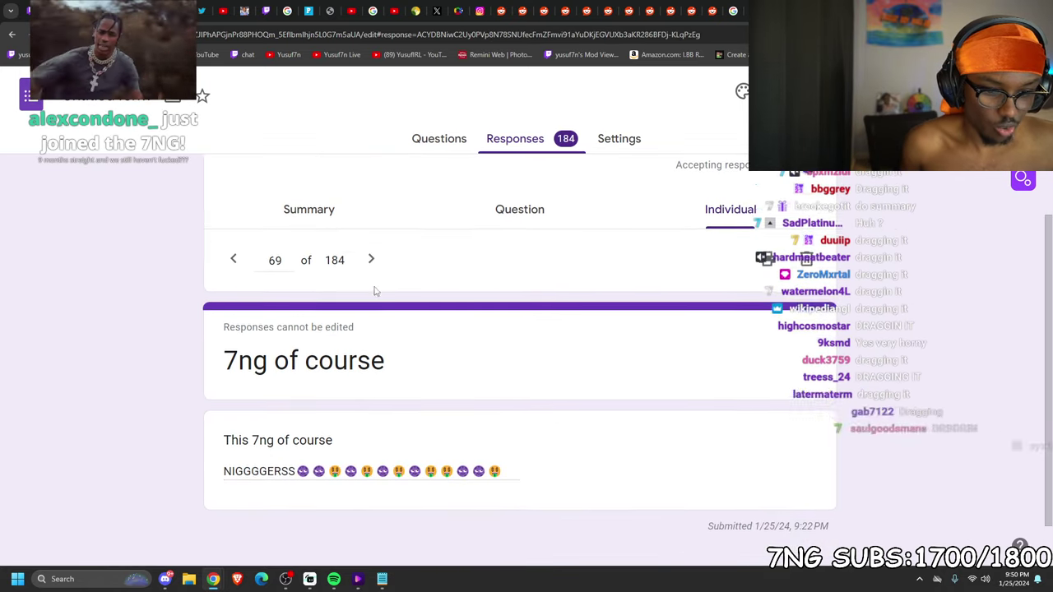
pyautogui.click(371, 265)
pyautogui.click(370, 222)
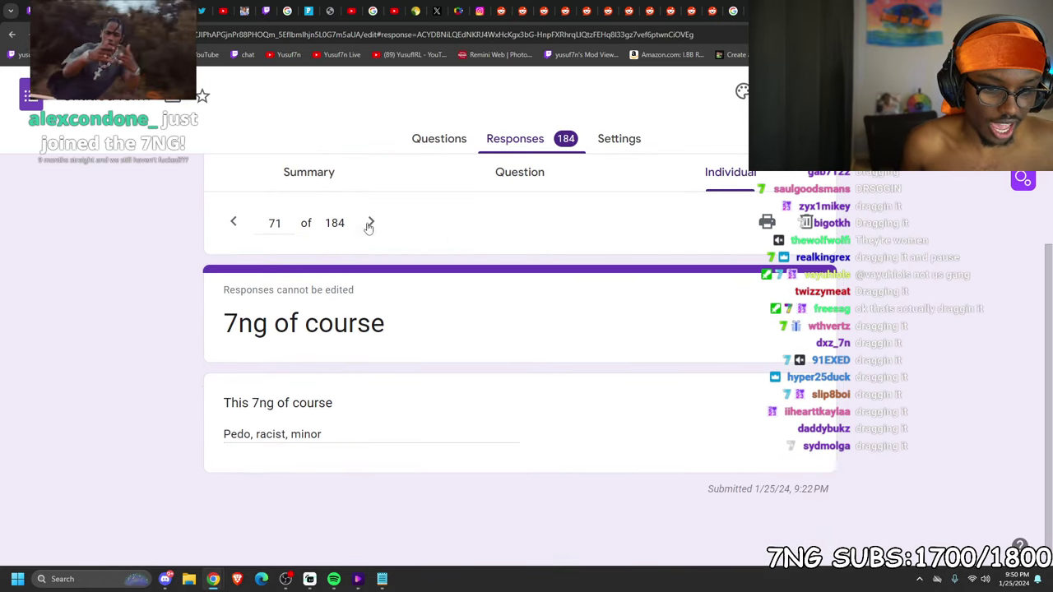
# Advance through the individual responses from number 71 to number 76, reading the answers
pyautogui.click(369, 224)
pyautogui.click(371, 223)
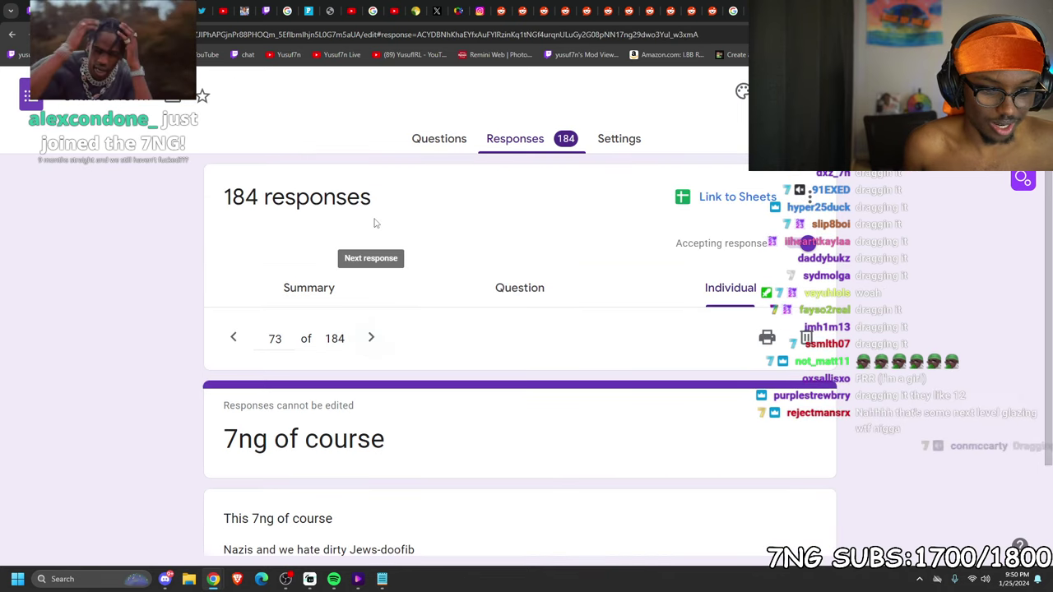
pyautogui.scroll(-2, 371, 223)
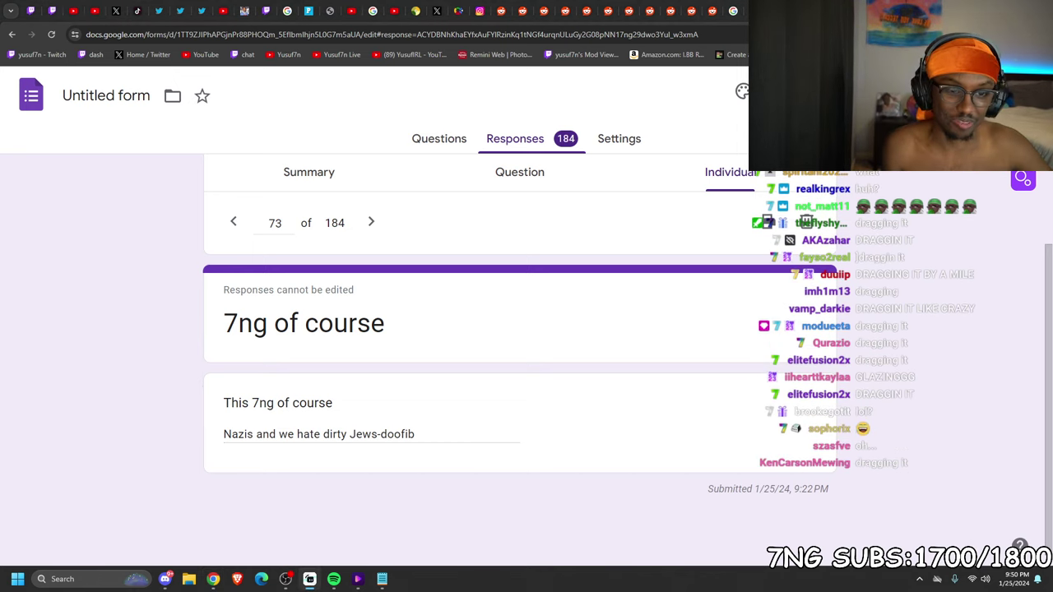
pyautogui.click(368, 231)
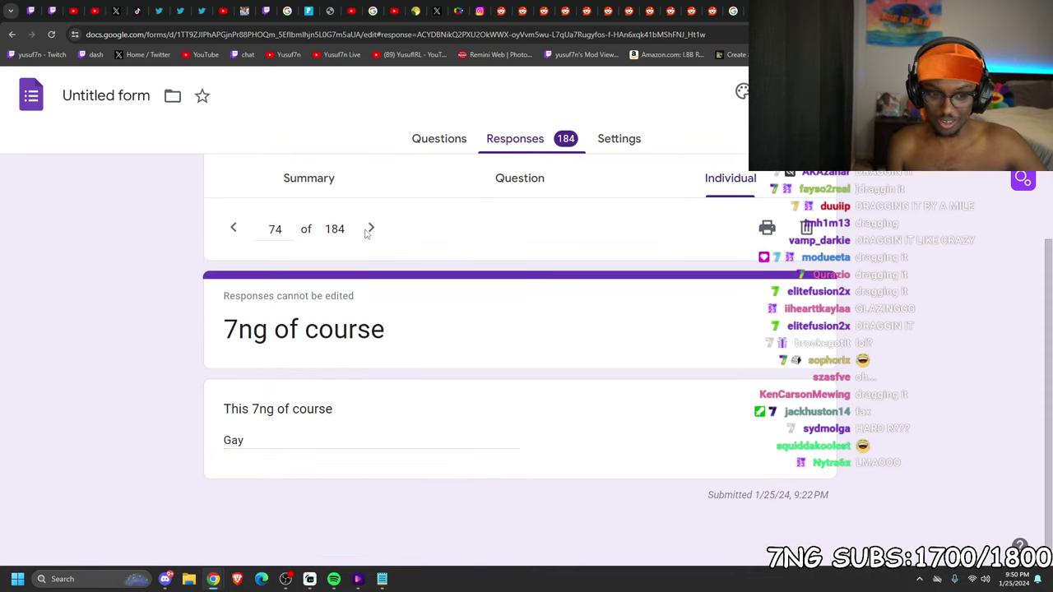
pyautogui.click(369, 231)
pyautogui.click(371, 283)
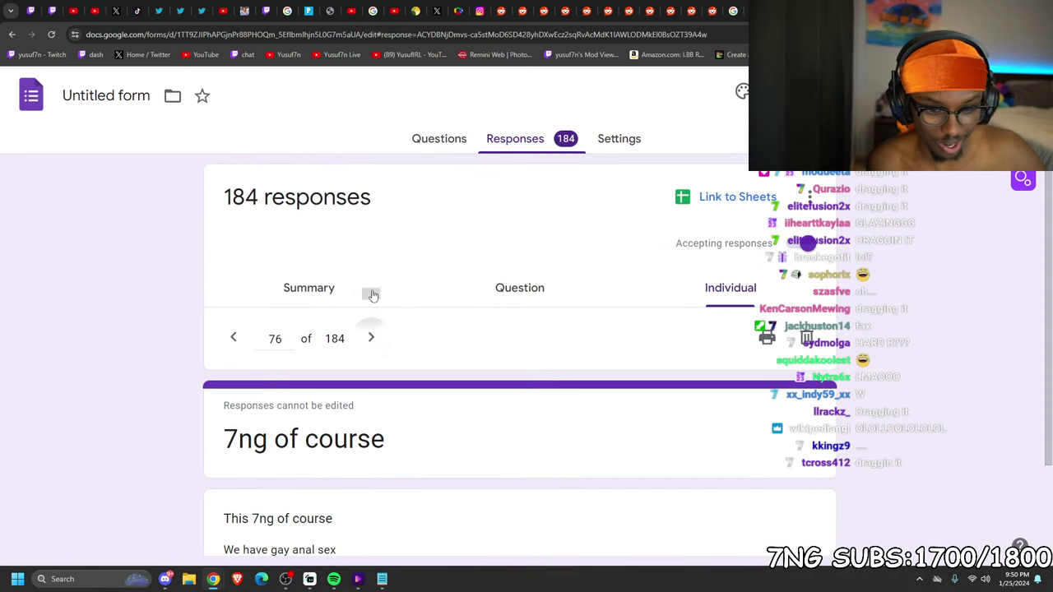
# Continue through the individual responses from number 77 to number 82
pyautogui.click(370, 229)
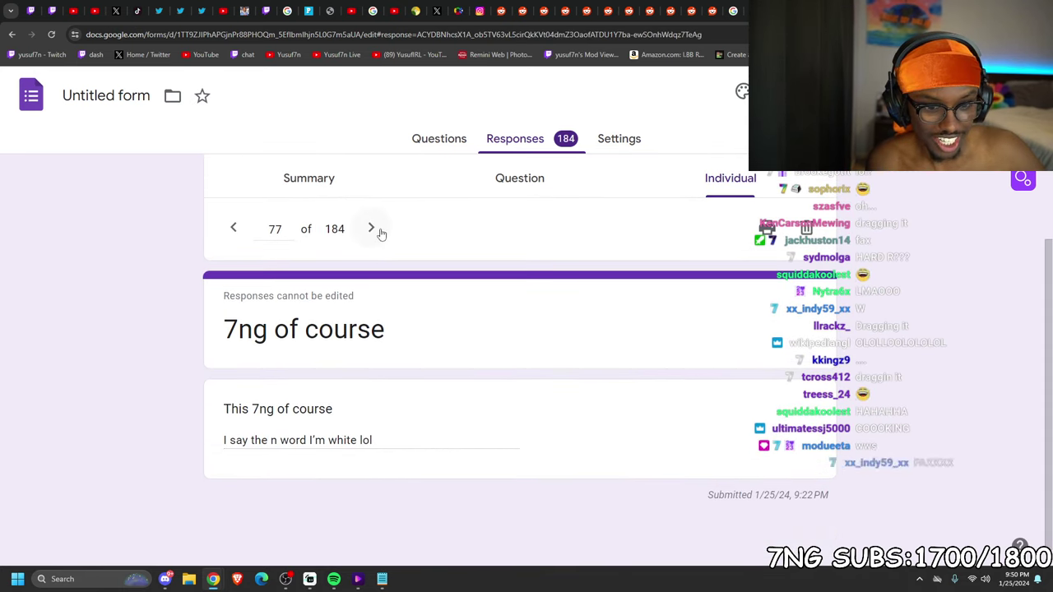
pyautogui.click(372, 230)
pyautogui.click(371, 233)
pyautogui.click(369, 236)
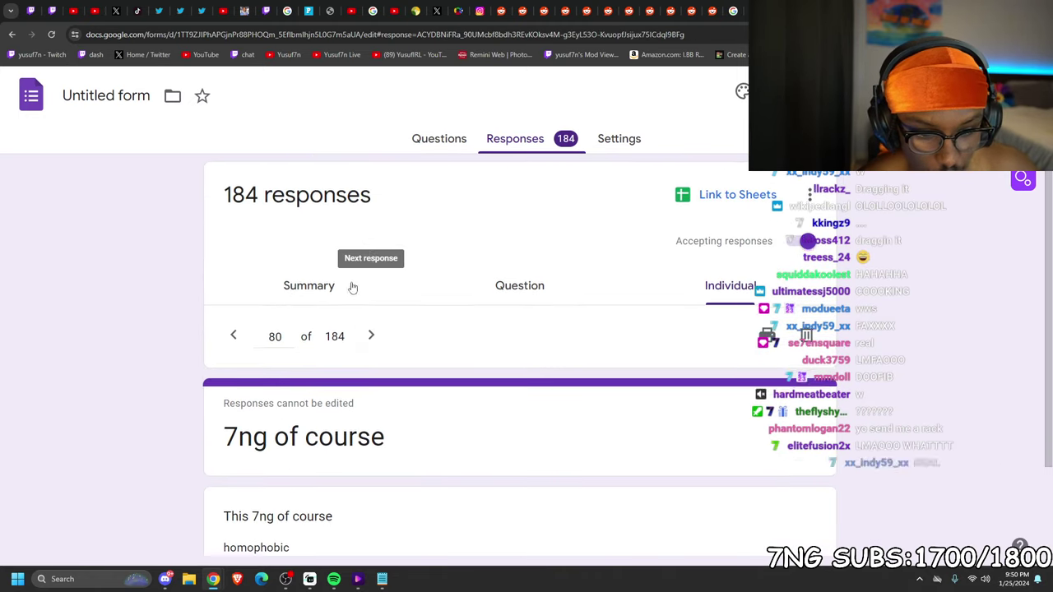
pyautogui.click(375, 237)
pyautogui.click(370, 236)
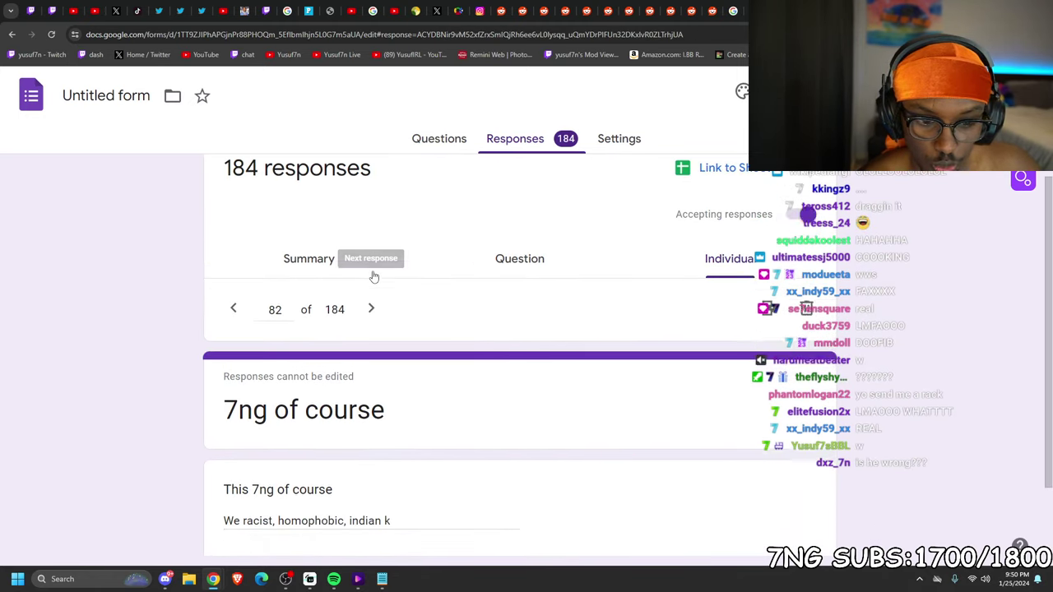
# Read response 83, highlighting the opening words of its answer, and move on to response 84
pyautogui.click(371, 228)
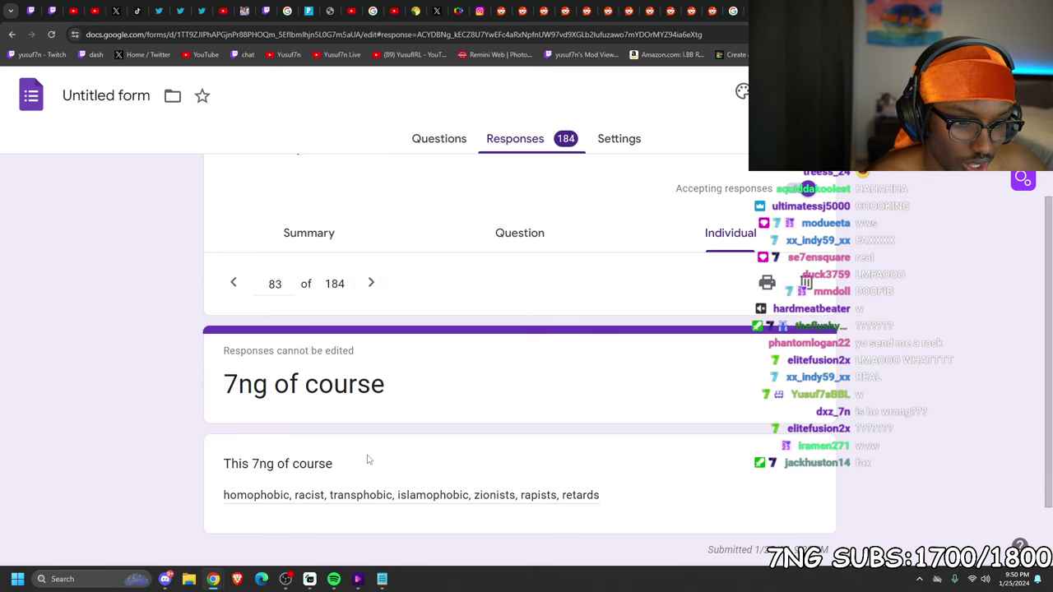
pyautogui.moveTo(301, 490); pyautogui.dragTo(223, 494)
pyautogui.click(369, 284)
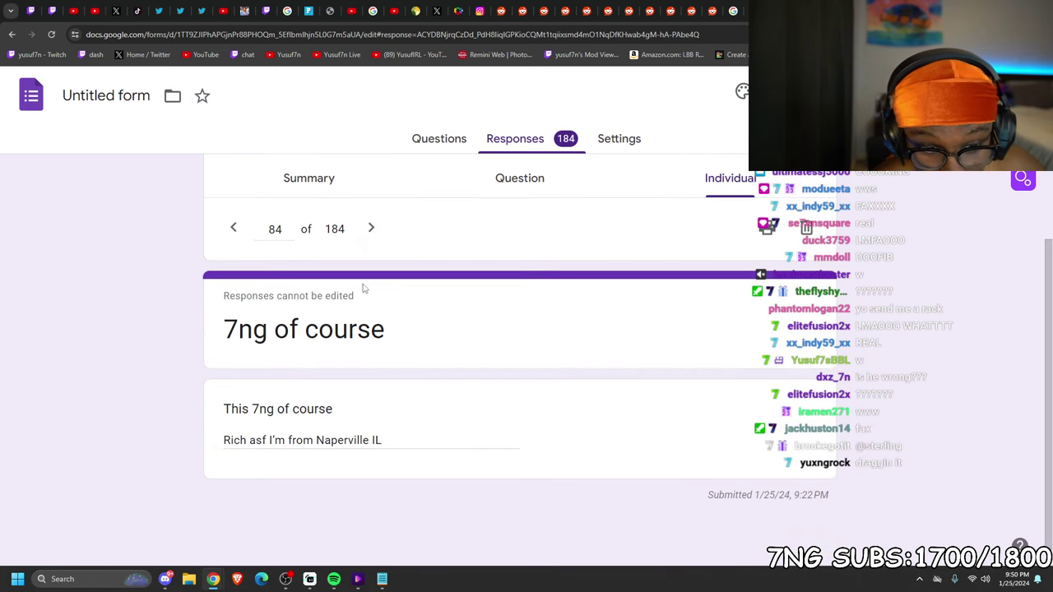
# Read responses 85 and 86, highlighting parts of the answer in response 86
pyautogui.click(370, 229)
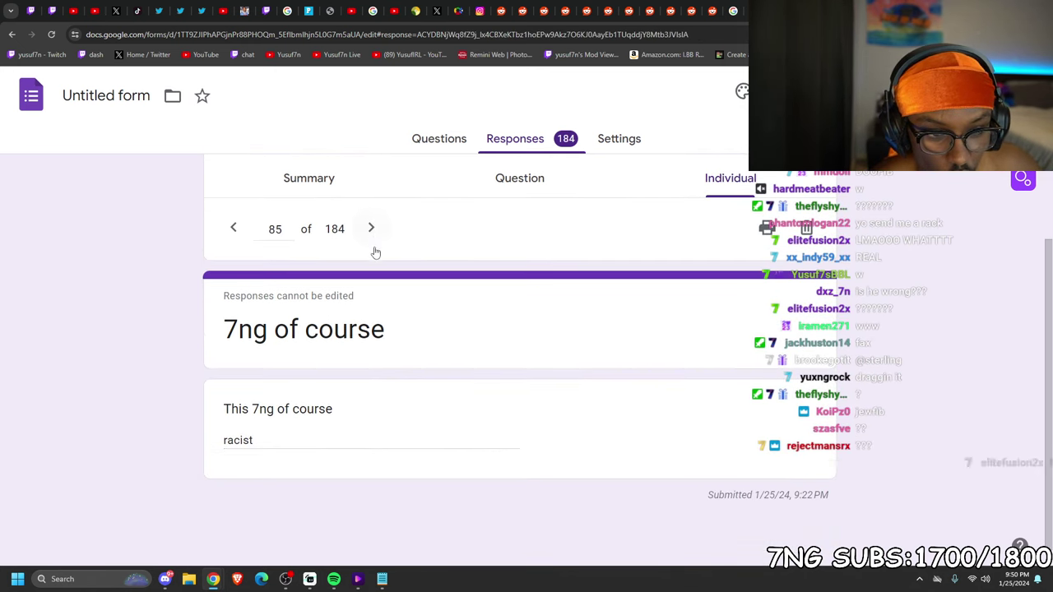
pyautogui.click(370, 228)
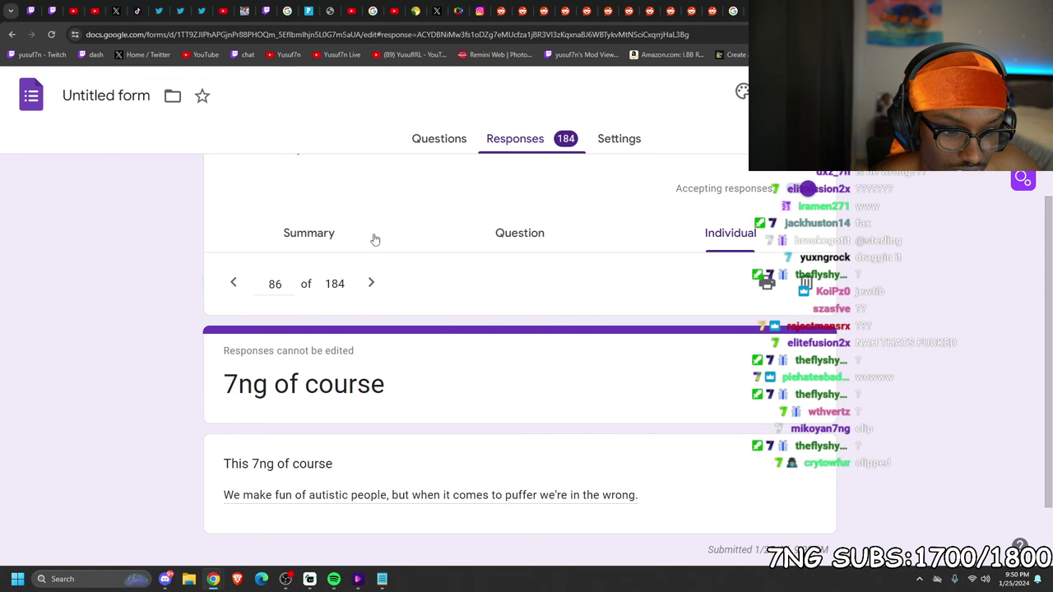
pyautogui.moveTo(244, 495); pyautogui.dragTo(288, 491)
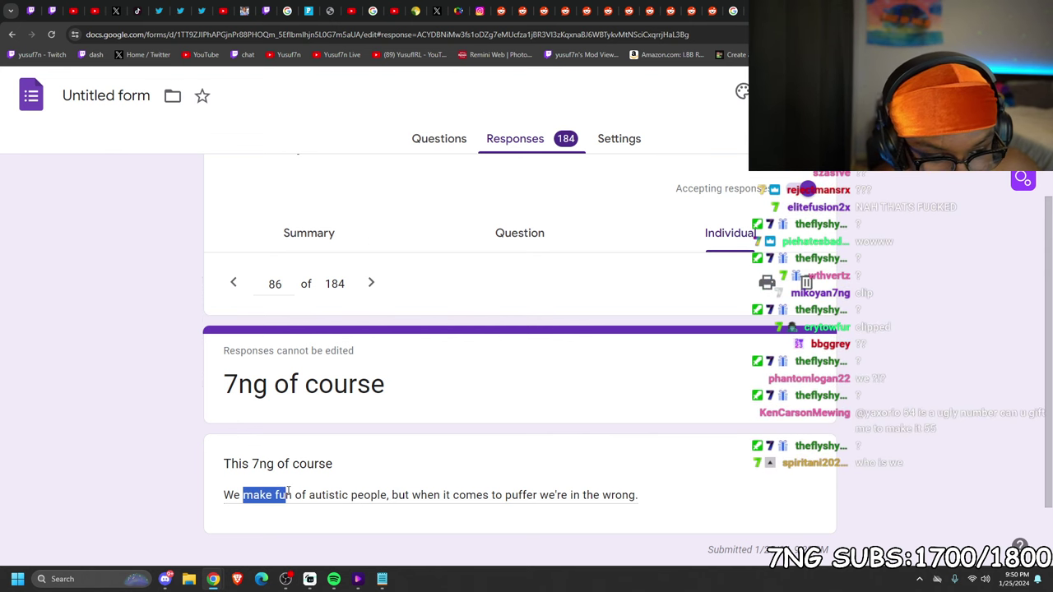
pyautogui.moveTo(398, 494); pyautogui.dragTo(421, 494)
pyautogui.moveTo(492, 491); pyautogui.dragTo(558, 494)
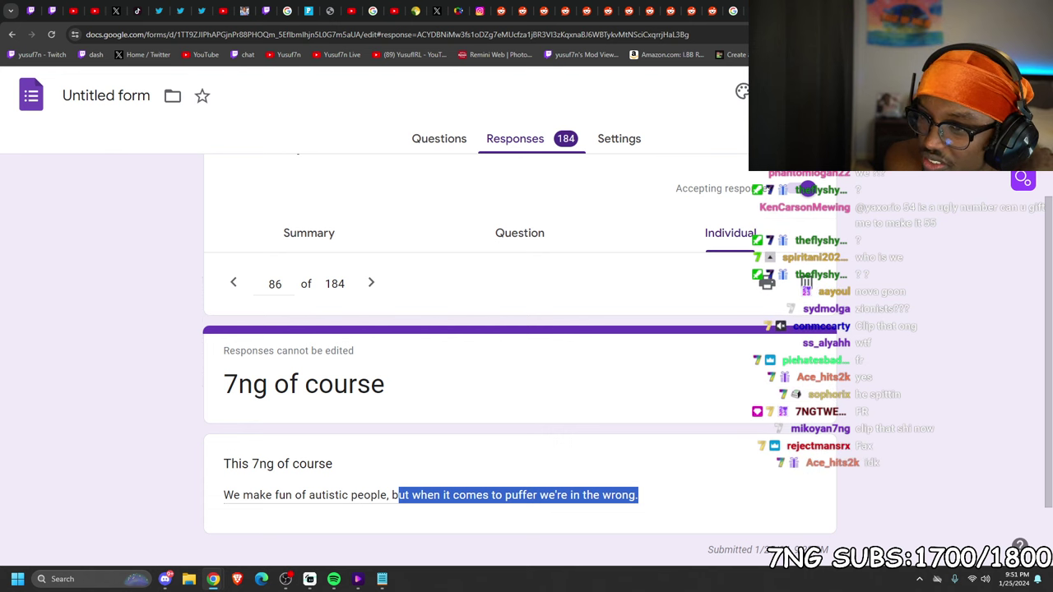
pyautogui.hotkey('alt', 'Tab')
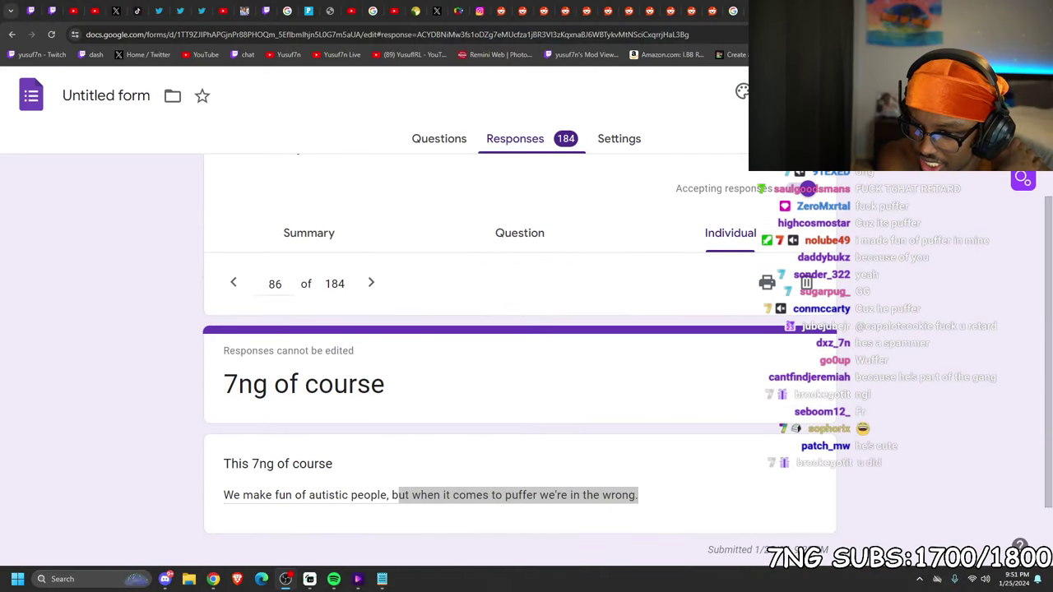
# Read the answers in individual responses 87 to 89
pyautogui.click(371, 282)
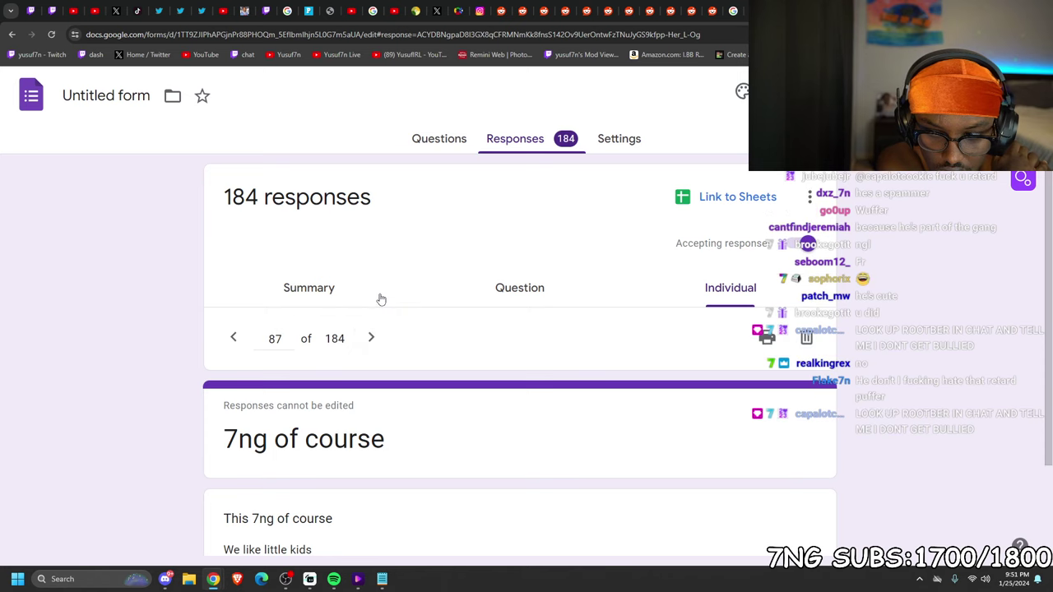
pyautogui.scroll(-2, 381, 299)
pyautogui.click(377, 240)
pyautogui.scroll(-2, 379, 245)
pyautogui.click(371, 230)
pyautogui.scroll(-2, 386, 293)
# Advance through individual responses 90 to 92 and read each answer
pyautogui.click(373, 220)
pyautogui.scroll(-2, 376, 249)
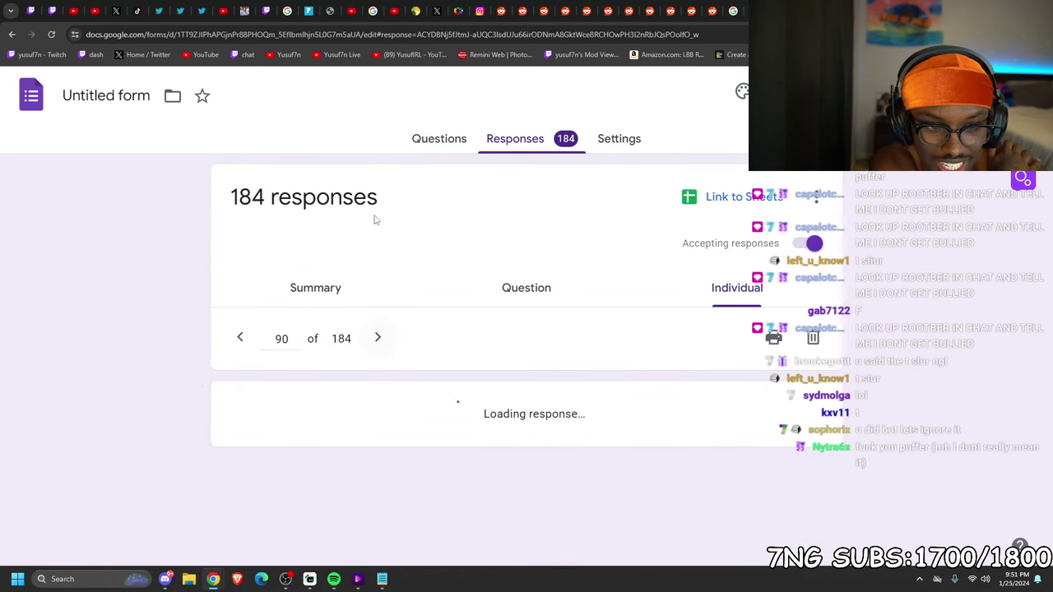
pyautogui.click(376, 244)
pyautogui.scroll(-2, 376, 247)
pyautogui.click(373, 250)
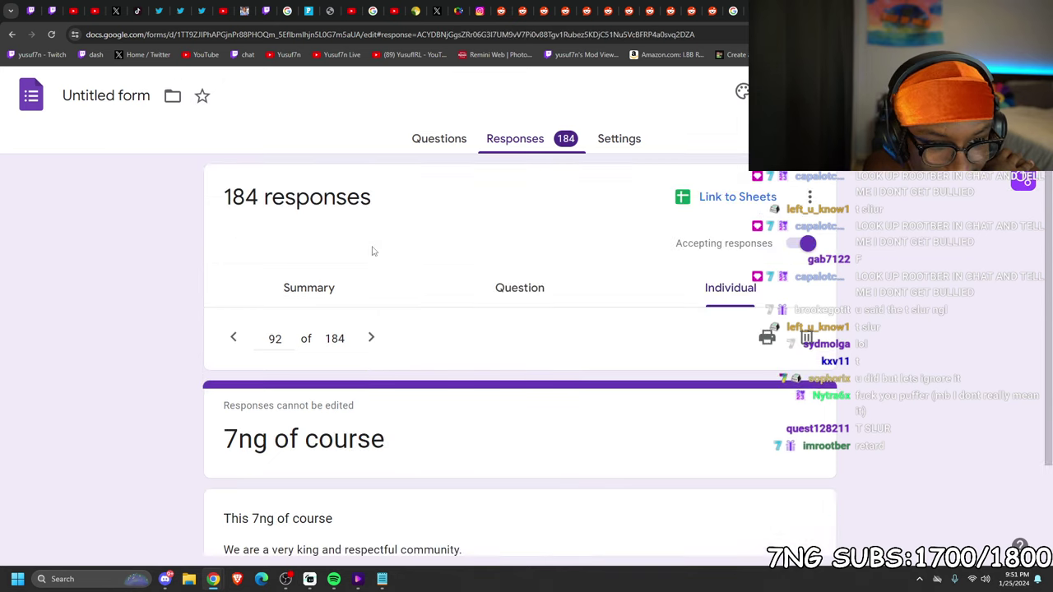
pyautogui.scroll(-2, 372, 251)
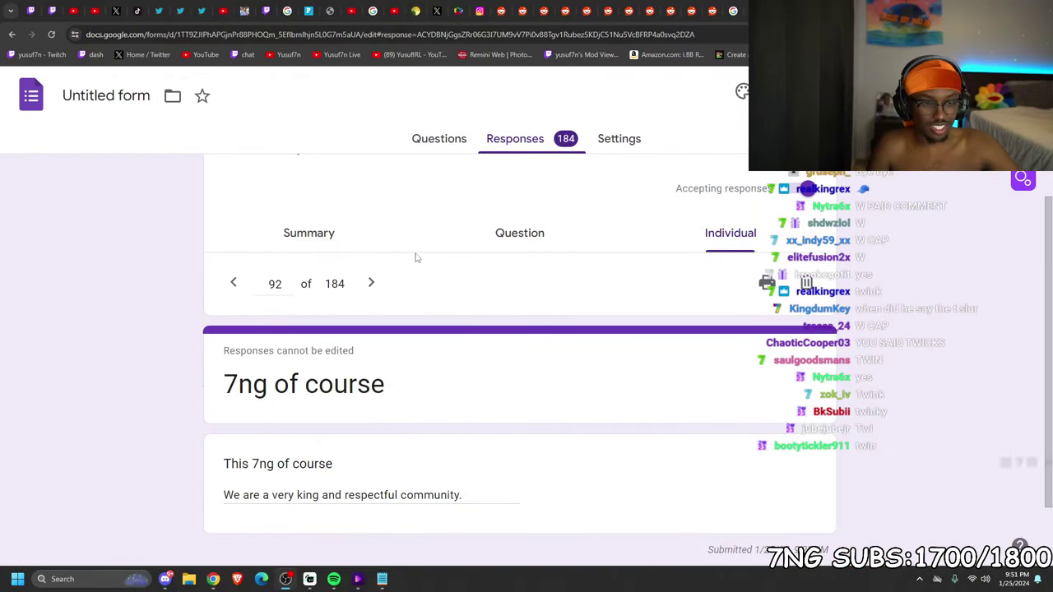
# Move on through individual responses 93 to 96, reading each answer
pyautogui.click(369, 280)
pyautogui.scroll(-1, 358, 331)
pyautogui.click(370, 288)
pyautogui.scroll(1, 371, 298)
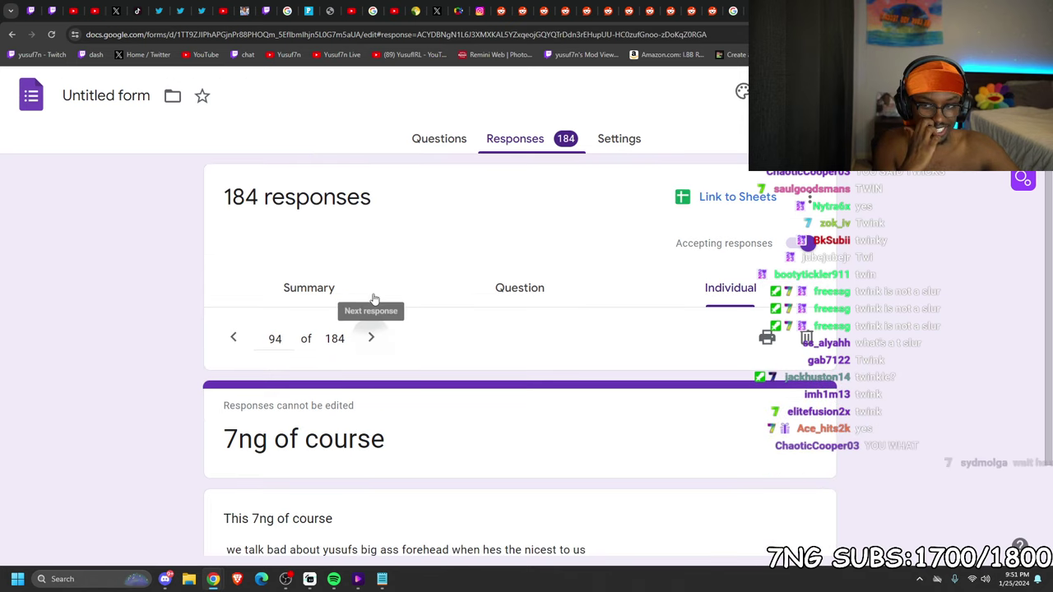
pyautogui.click(371, 337)
pyautogui.scroll(-2, 370, 343)
pyautogui.click(371, 221)
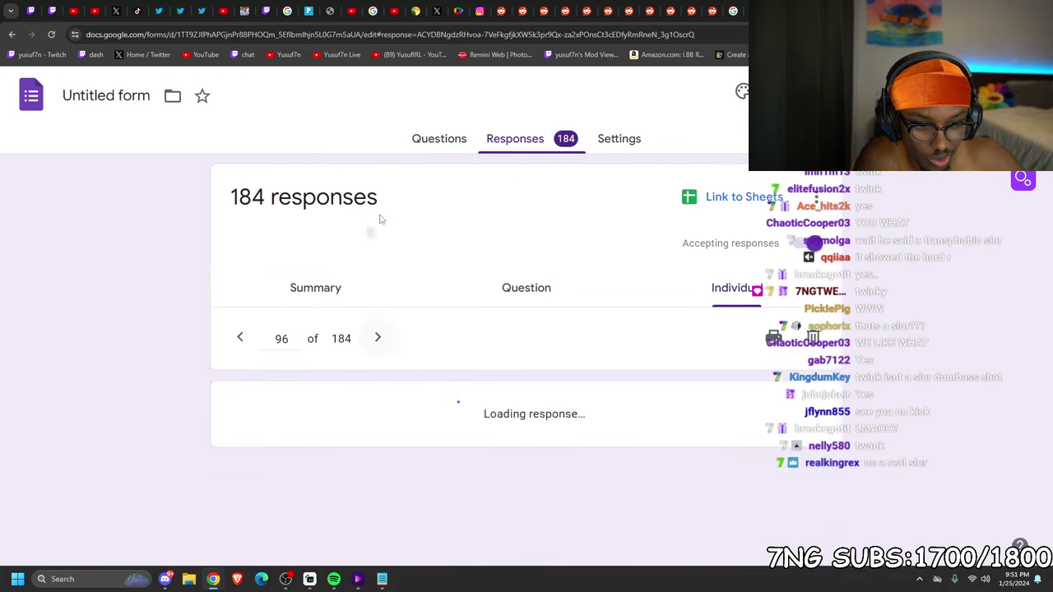
pyautogui.scroll(-2, 371, 236)
# Go back to response 95, highlight the end of its answer, and advance to response 97
pyautogui.click(234, 226)
pyautogui.scroll(-1, 327, 512)
pyautogui.moveTo(330, 440); pyautogui.dragTo(358, 440)
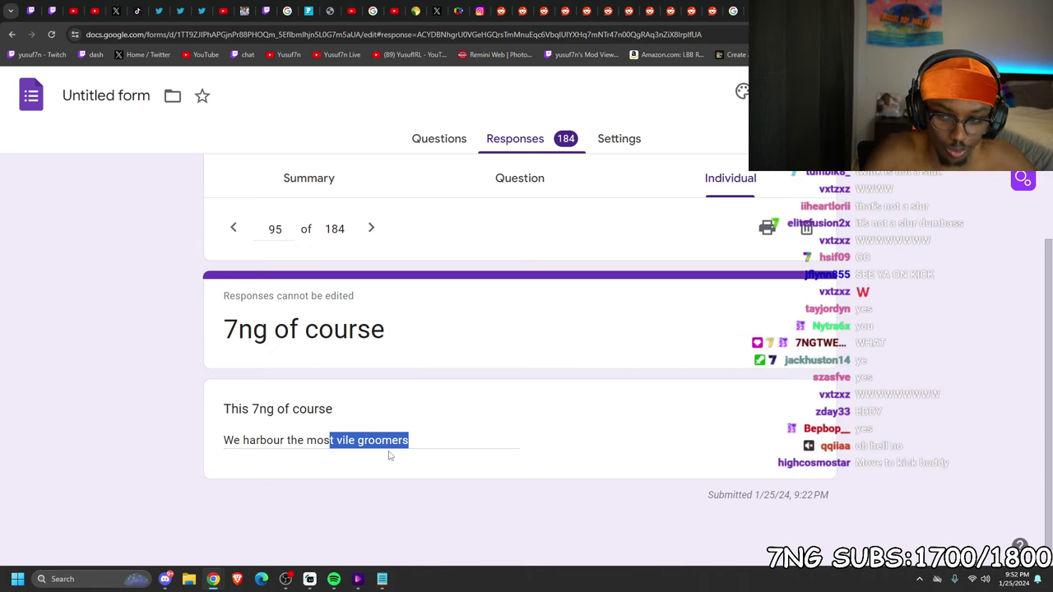
pyautogui.click(371, 229)
pyautogui.click(368, 280)
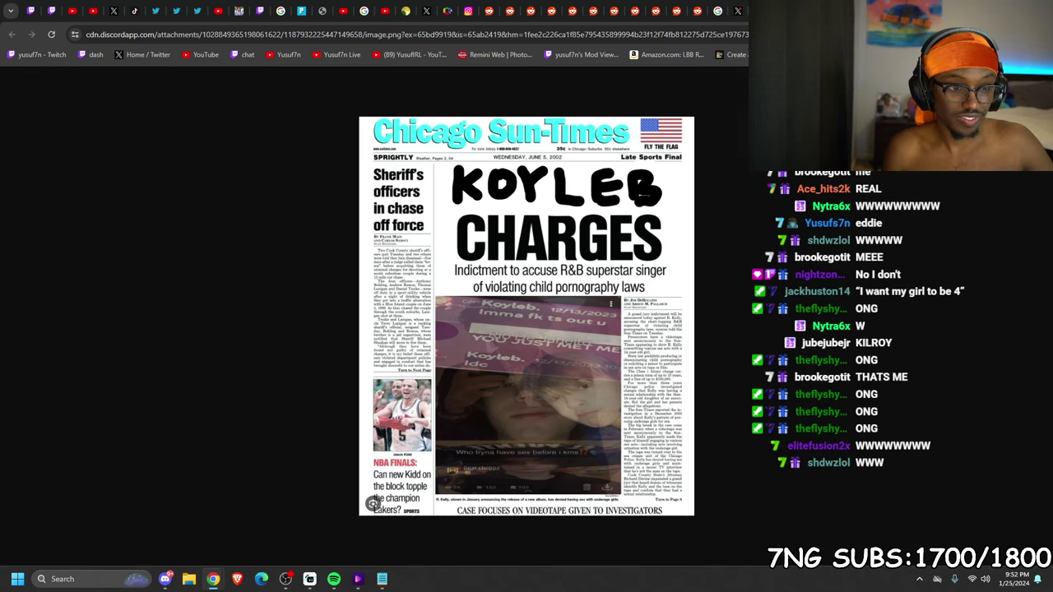
# Close the newspaper image and continue through the form's individual responses from number 97 to number 101
pyautogui.hotkey('ctrl', 'w')
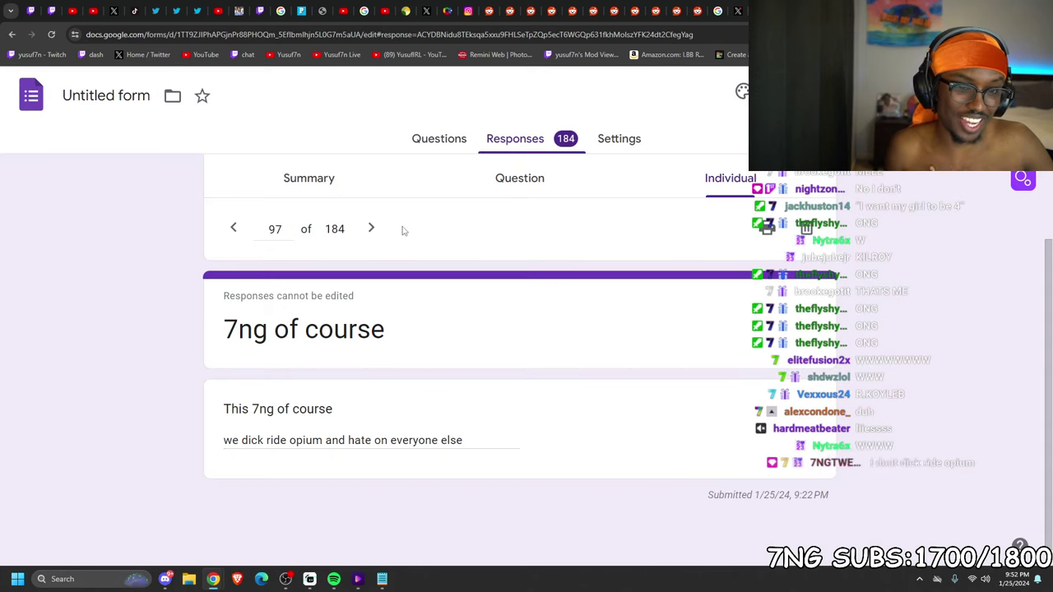
pyautogui.click(371, 229)
pyautogui.scroll(-1, 394, 365)
pyautogui.click(371, 322)
pyautogui.scroll(-2, 370, 307)
pyautogui.scroll(1, 371, 307)
pyautogui.click(361, 313)
pyautogui.scroll(-1, 359, 308)
pyautogui.click(374, 238)
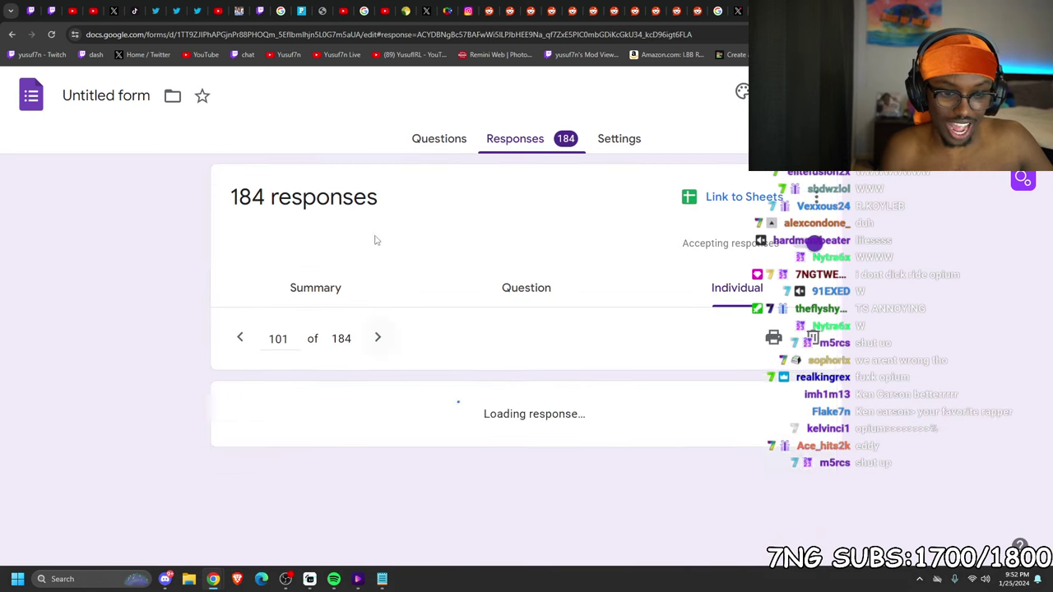
# Step through individual responses 102 to 104
pyautogui.scroll(-1, 374, 239)
pyautogui.click(374, 239)
pyautogui.scroll(-1, 377, 246)
pyautogui.click(371, 222)
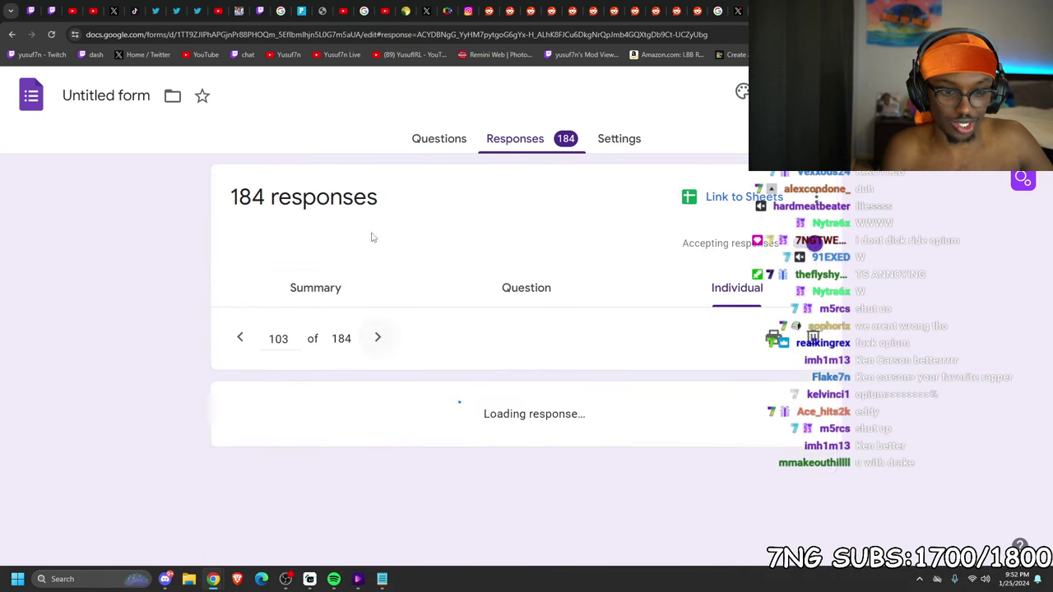
pyautogui.scroll(-1, 369, 238)
pyautogui.click(369, 282)
# Advance from response 104 to response 107, viewing each answer
pyautogui.scroll(-1, 374, 239)
pyautogui.click(377, 235)
pyautogui.scroll(-1, 371, 277)
pyautogui.click(369, 290)
pyautogui.scroll(-1, 370, 306)
pyautogui.click(369, 233)
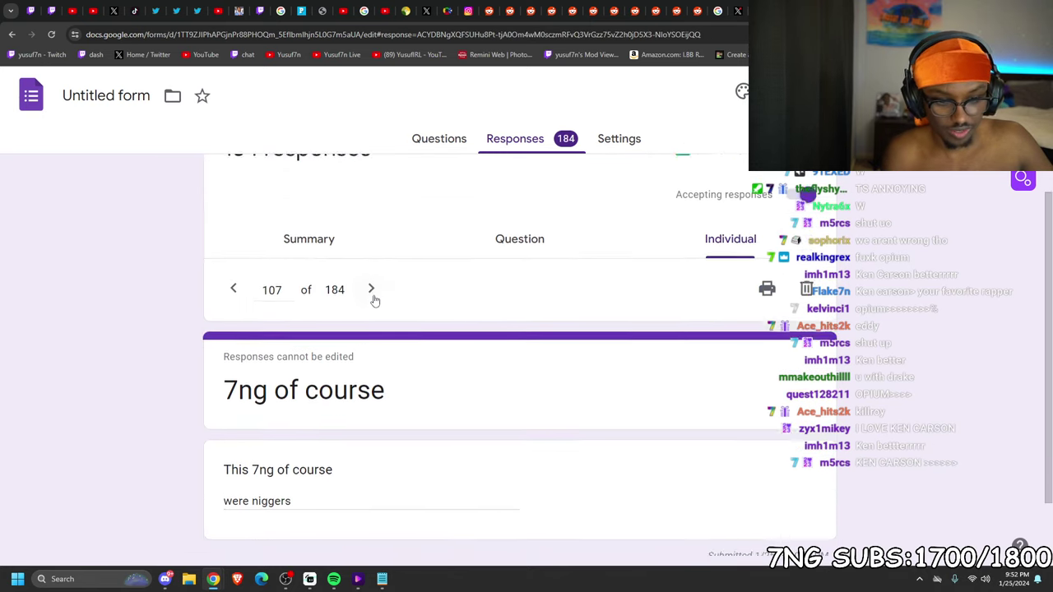
# Read individual responses 108 to 110 one after another
pyautogui.scroll(-1, 370, 296)
pyautogui.click(369, 230)
pyautogui.scroll(-1, 366, 304)
pyautogui.click(362, 228)
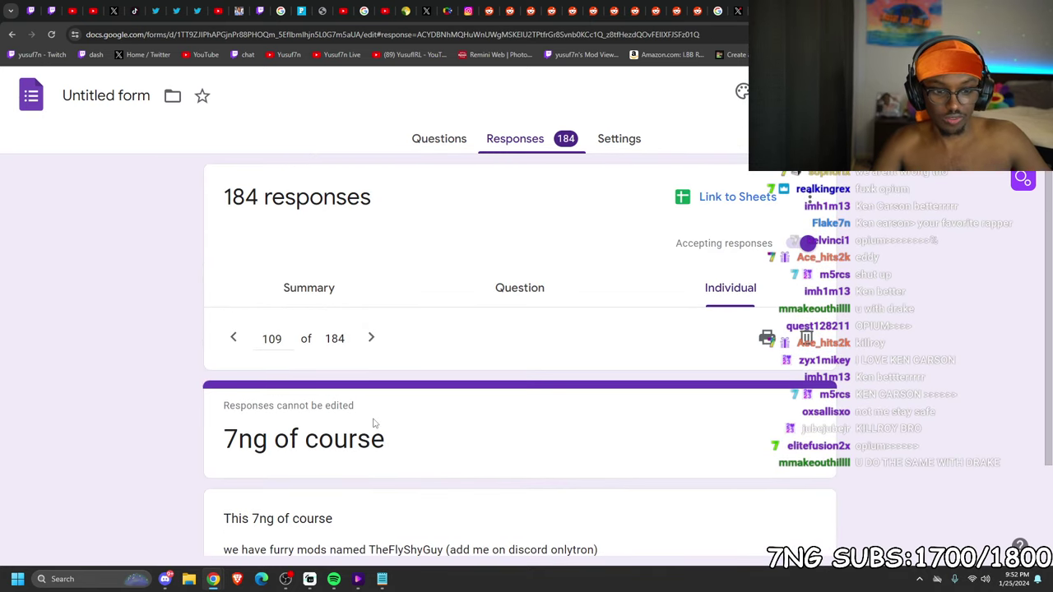
pyautogui.scroll(-1, 366, 247)
pyautogui.click(369, 285)
pyautogui.scroll(-1, 370, 308)
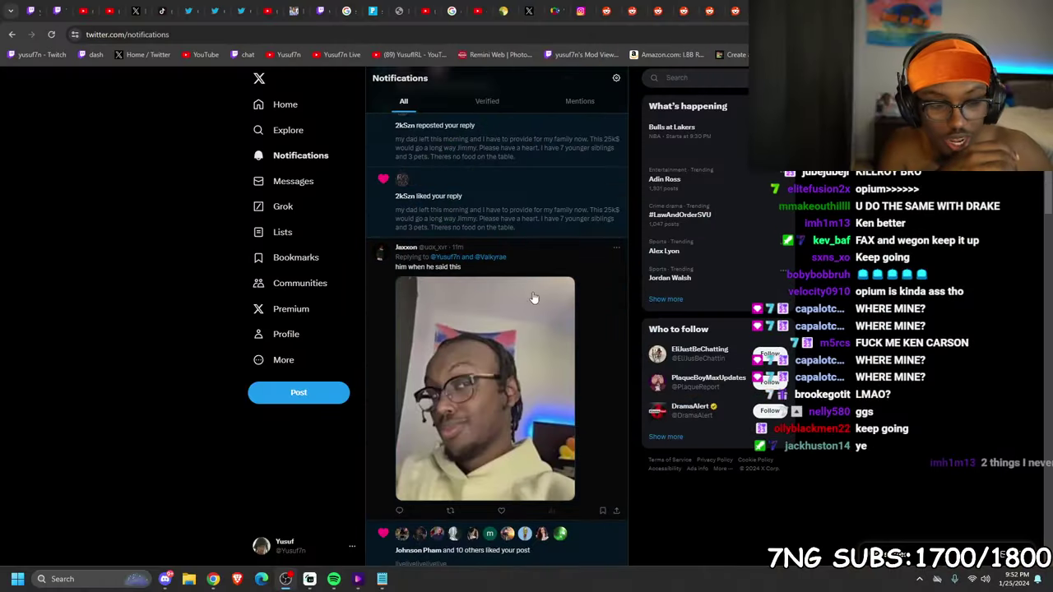
# Open the photo reply captioned "him when he said this" from the notifications
pyautogui.click(545, 281)
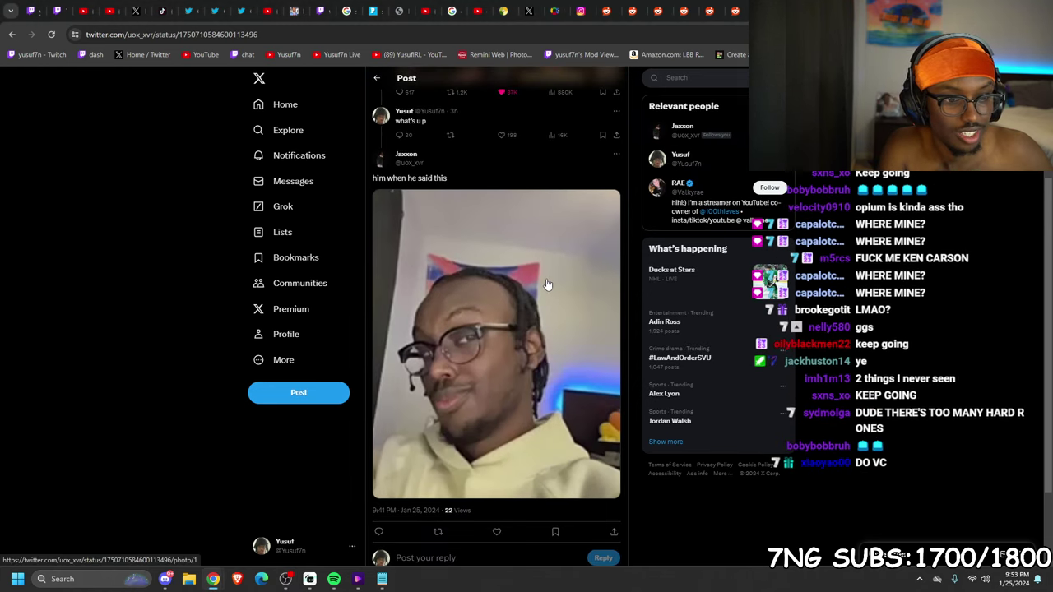
# Close the browser window showing VDO.Ninja together with all four of its tabs
pyautogui.hotkey('alt', 'F4')
pyautogui.hotkey('alt', 'F4')
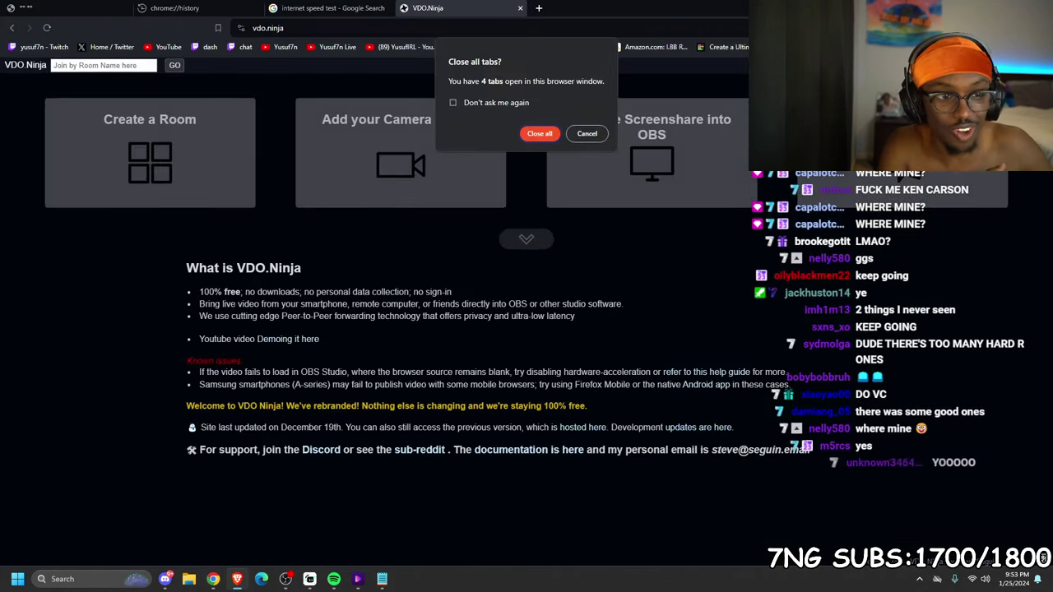
pyautogui.click(549, 134)
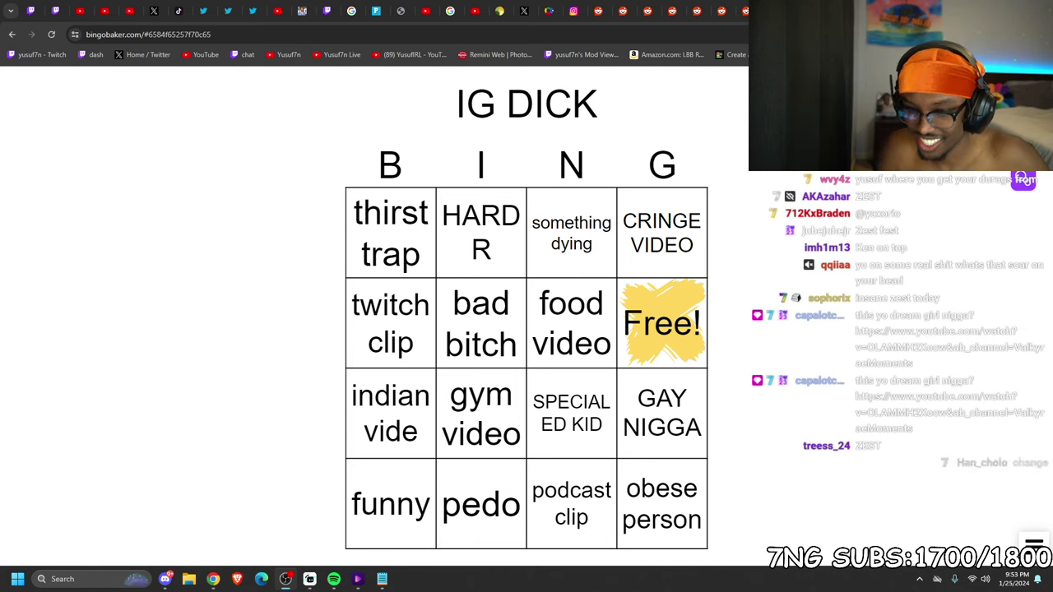
# Switch to the YouTube video "Valkyrae have diarrhea!?", highlight part of its title, and pause playback at 0:18
pyautogui.hotkey('ctrl', 'Tab')
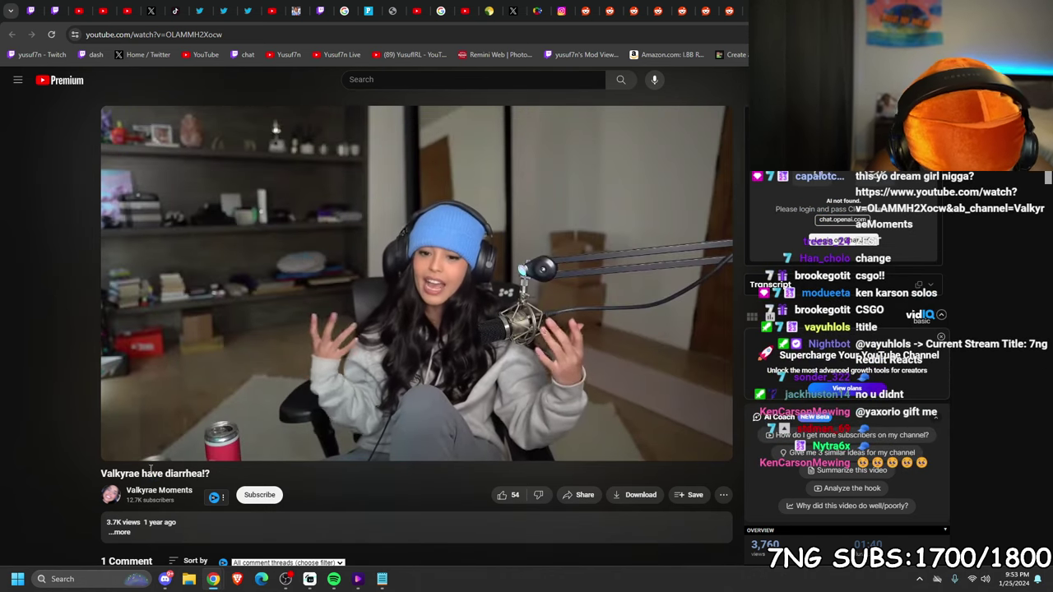
pyautogui.moveTo(141, 474); pyautogui.dragTo(265, 473)
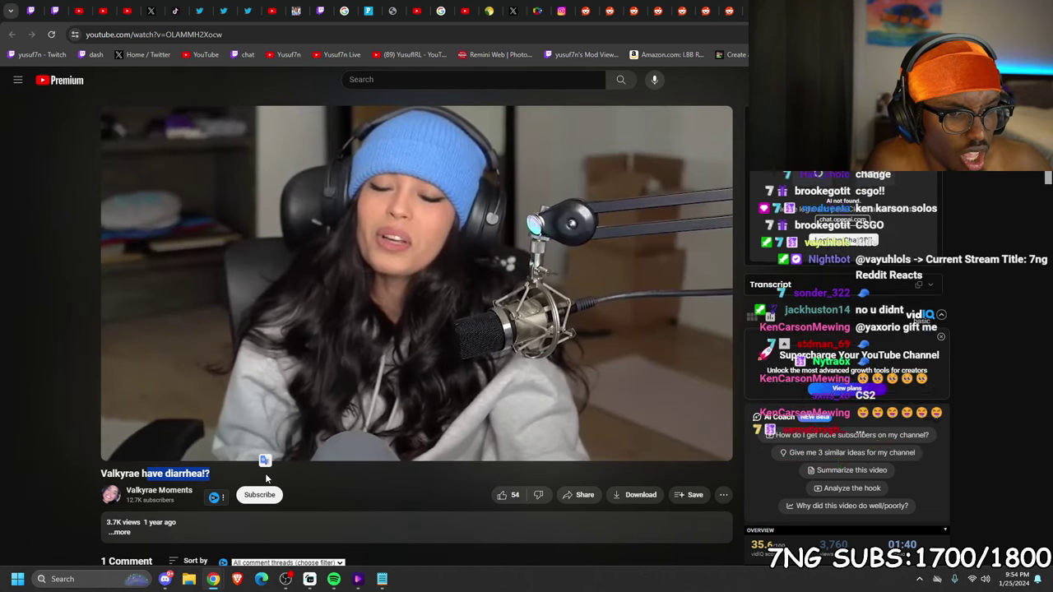
pyautogui.click(341, 499)
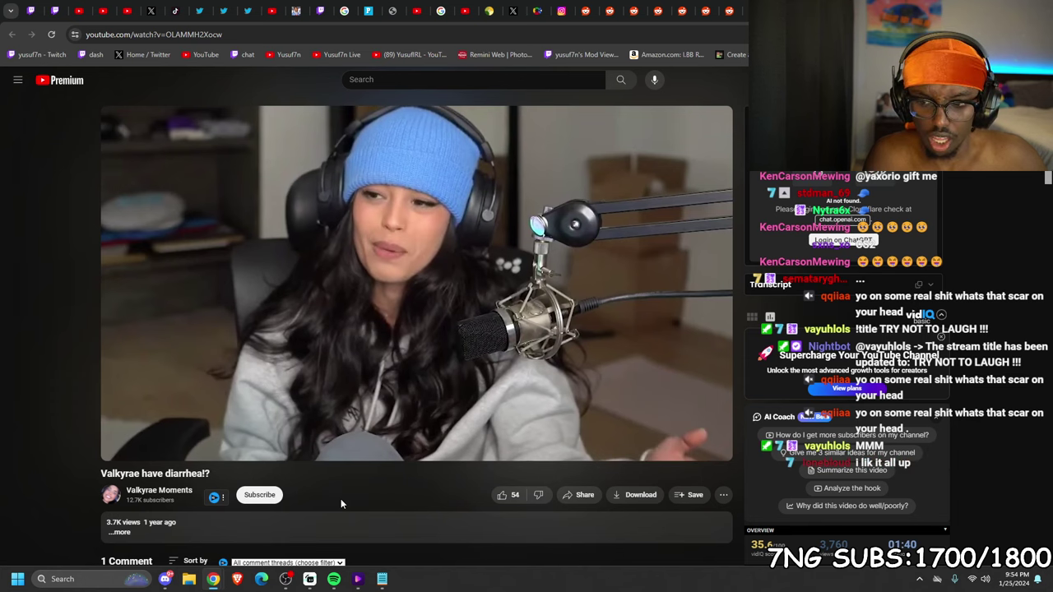
pyautogui.click(397, 315)
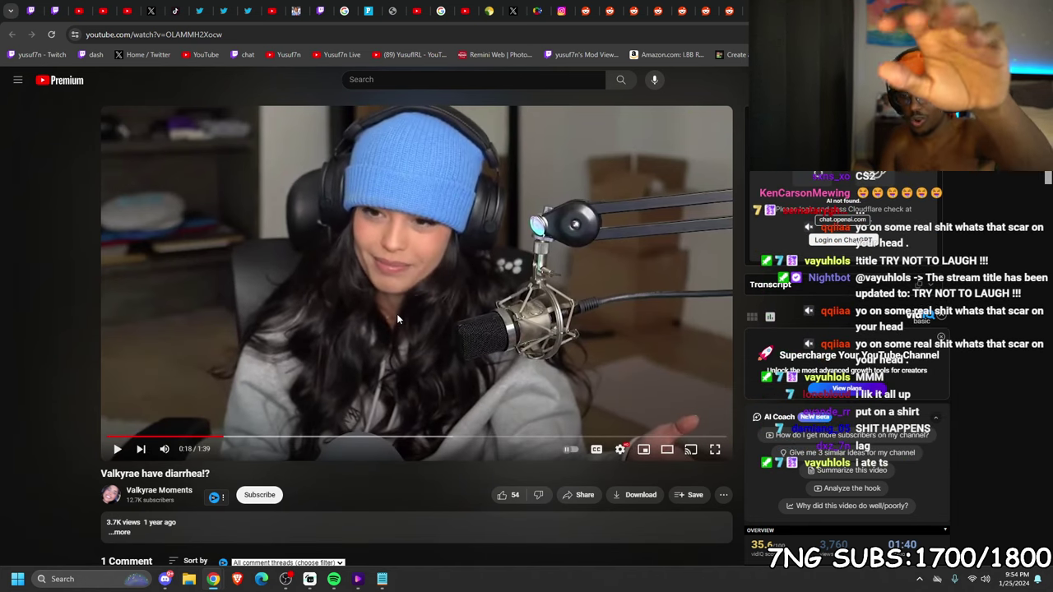
# Look through the comments below the paused YouTube video and return to the player
pyautogui.scroll(-1, 373, 380)
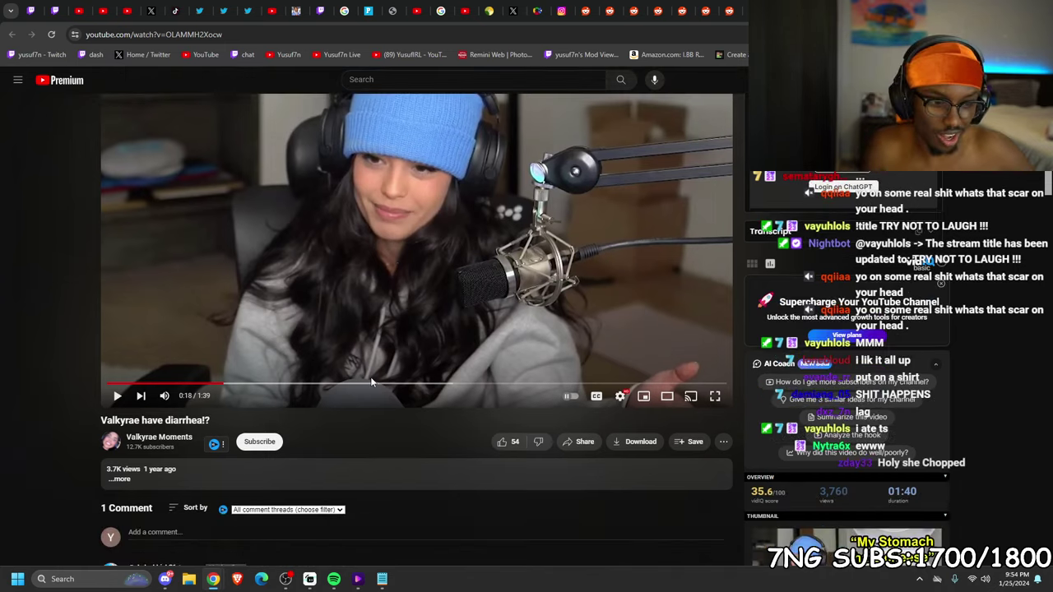
pyautogui.scroll(-3, 361, 378)
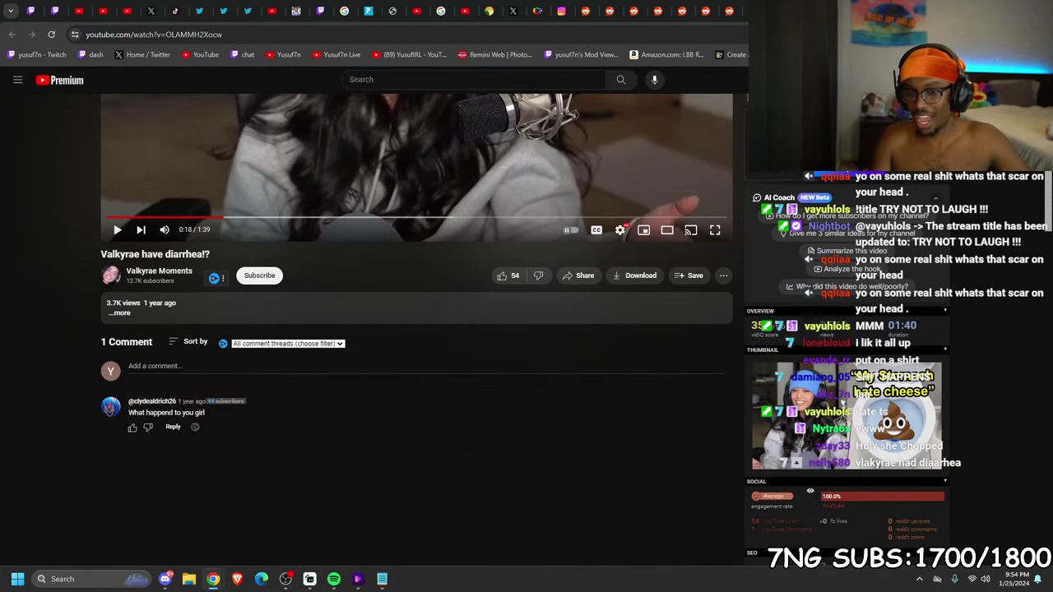
pyautogui.scroll(4, 385, 463)
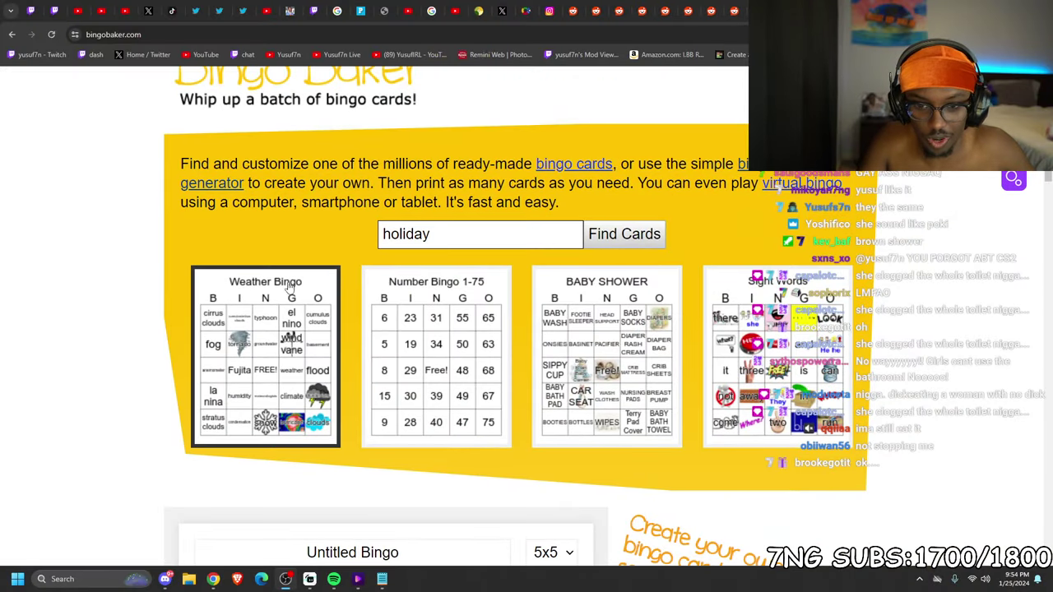
# Set the size of the untitled bingo card in the Bingo Baker generator to 4x4
pyautogui.scroll(-4, 281, 284)
pyautogui.click(233, 265)
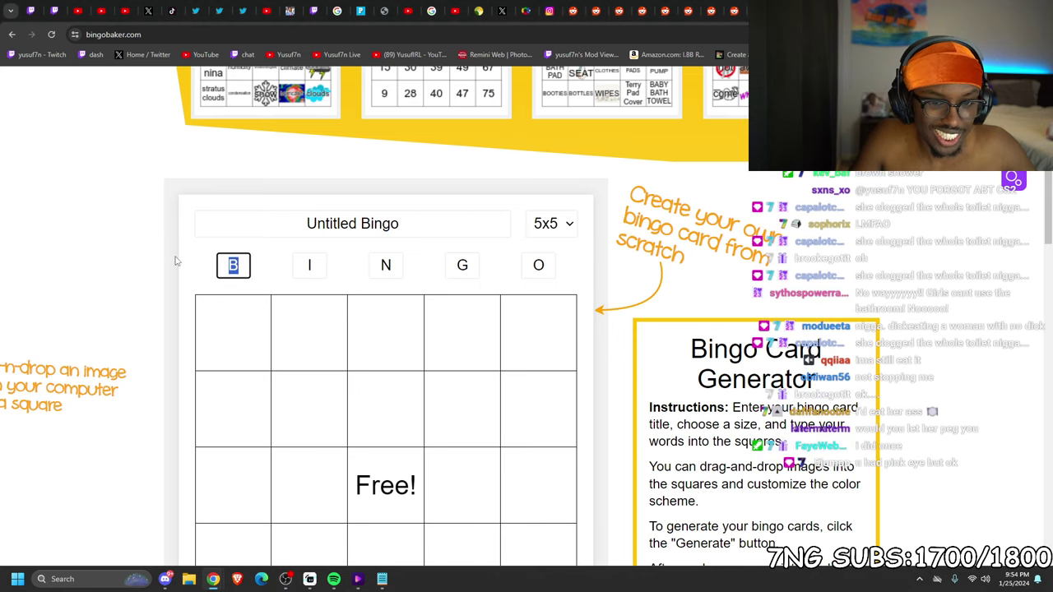
pyautogui.scroll(-1, 470, 189)
pyautogui.click(539, 168)
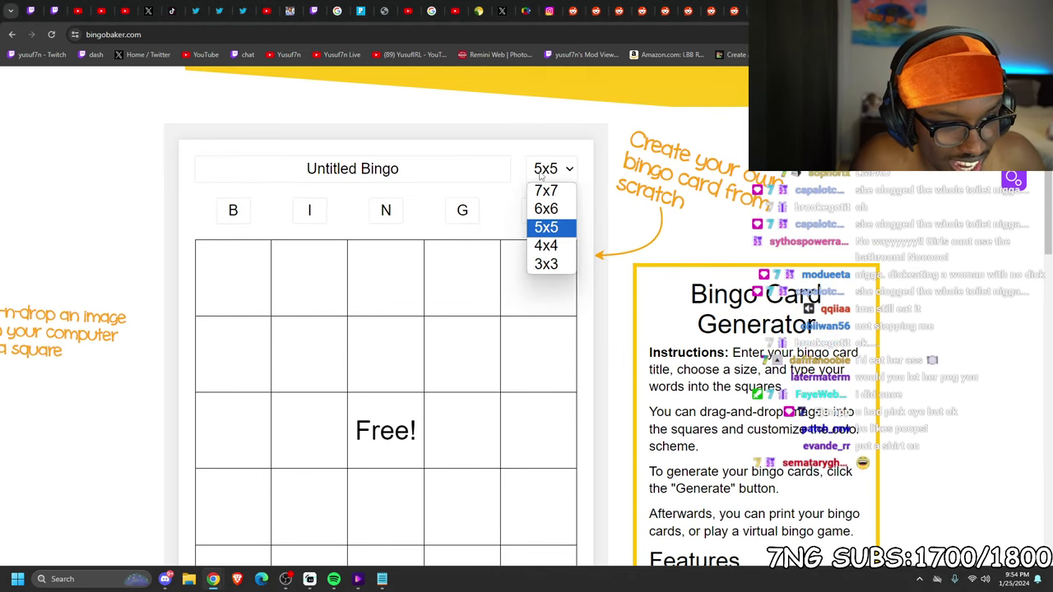
pyautogui.click(545, 244)
pyautogui.scroll(-2, 315, 369)
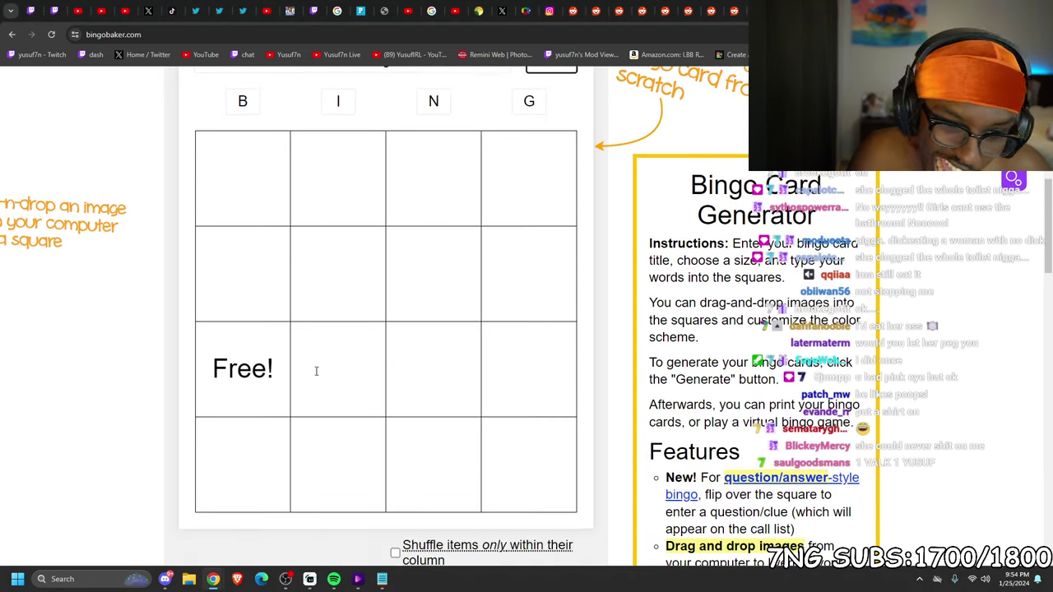
# Check the existing finished bingo card, set the new card's column headings to c, o, c and k, and select its first square
pyautogui.hotkey('ctrl', 'Tab')
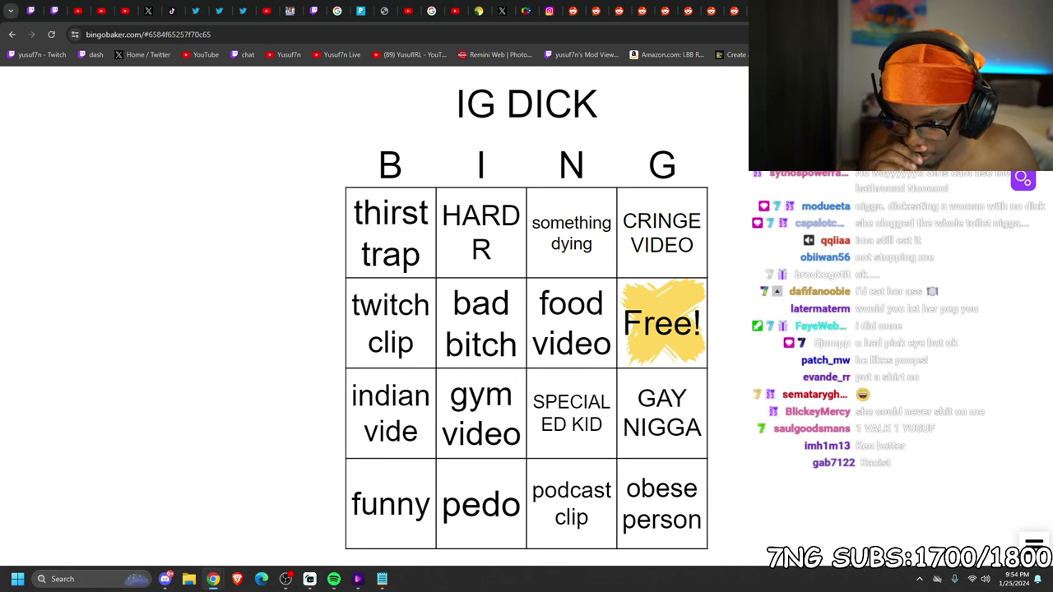
pyautogui.hotkey('ctrl', 'shift', 'Tab')
pyautogui.scroll(1, 430, 236)
pyautogui.scroll(1, 429, 236)
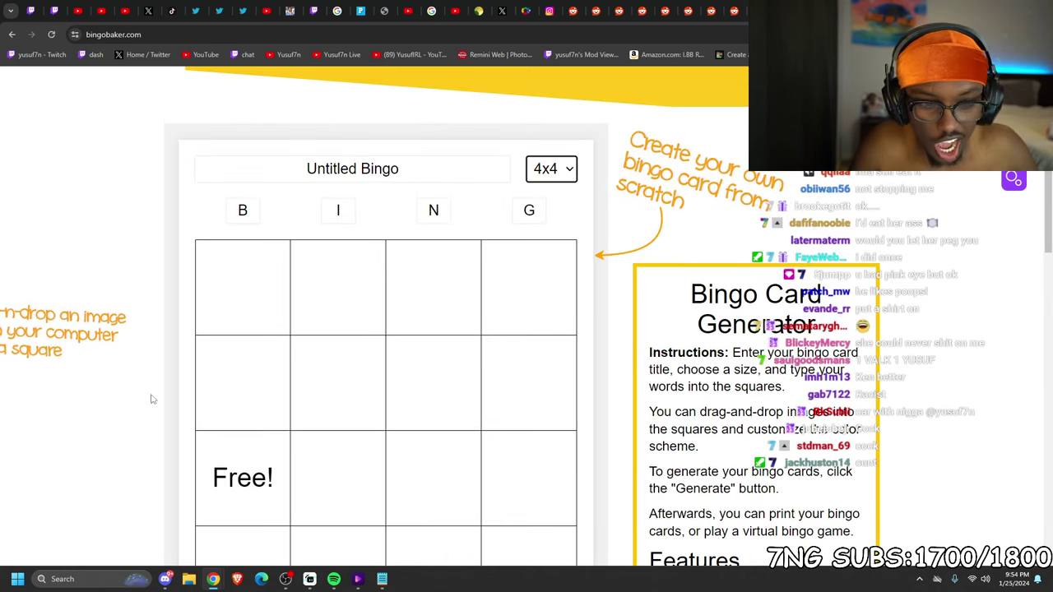
pyautogui.click(258, 212)
pyautogui.write('c')
pyautogui.press('Tab')
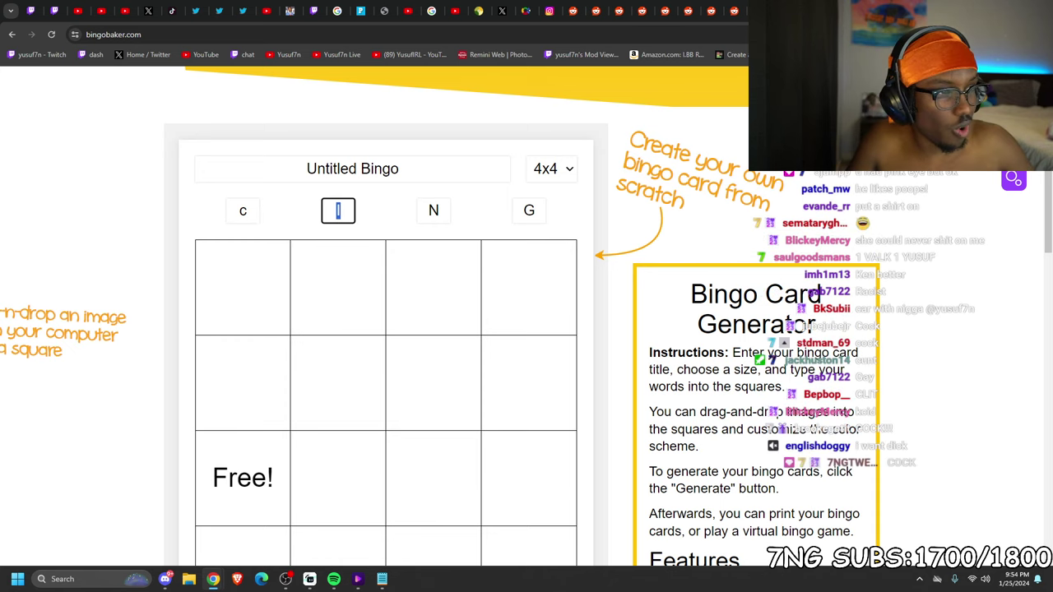
pyautogui.hotkey('ctrl', 'Tab')
pyautogui.hotkey('ctrl', 'shift', 'Tab')
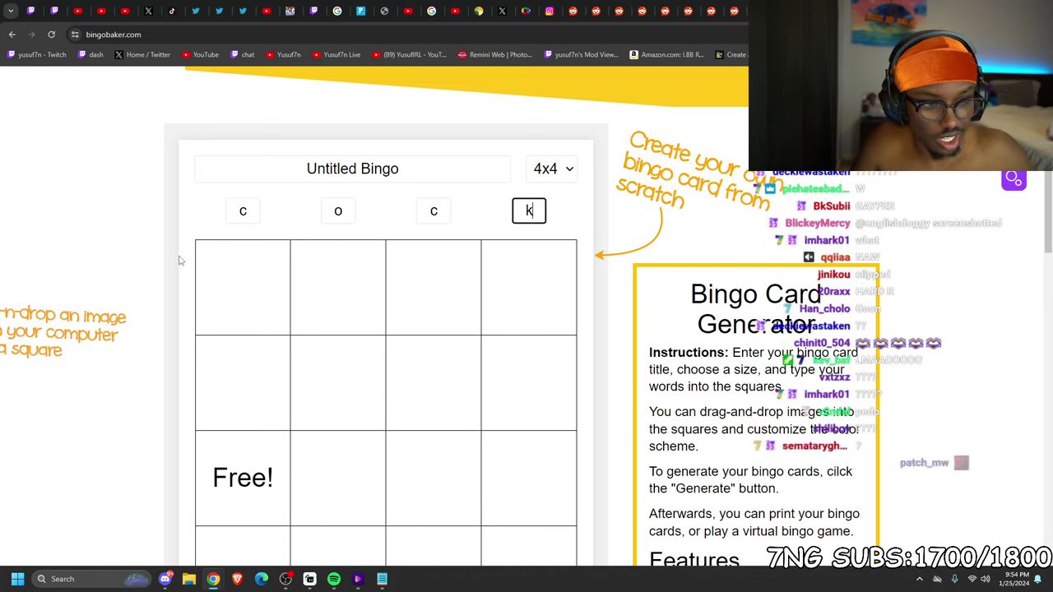
pyautogui.click(197, 301)
# Go through the existing finished bingo card and toggle the marks on its squares one after another
pyautogui.hotkey('ctrl', 'Tab')
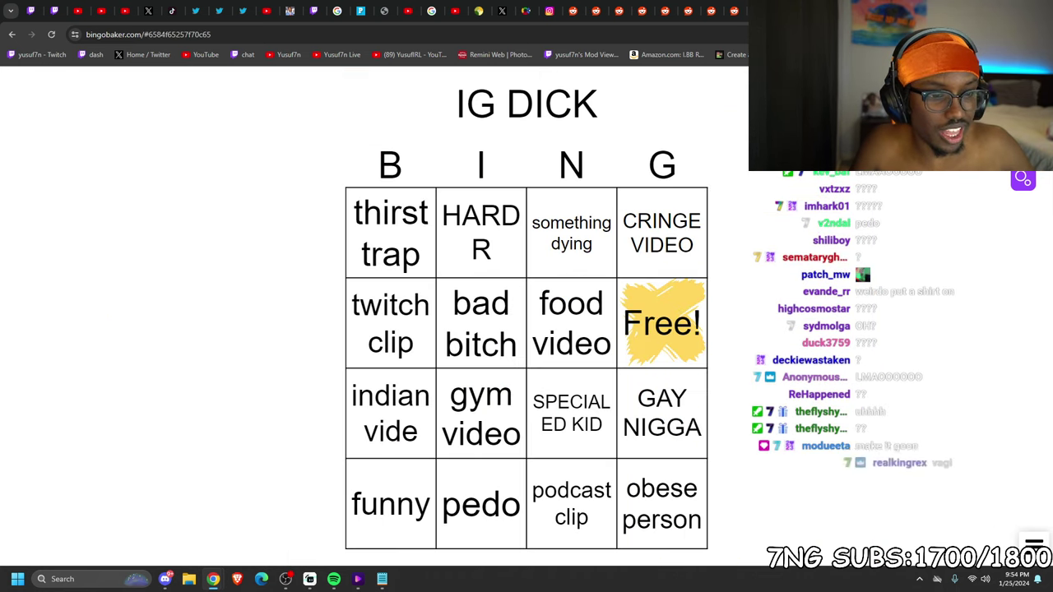
pyautogui.click(390, 322)
pyautogui.click(570, 322)
pyautogui.click(390, 322)
pyautogui.click(390, 322)
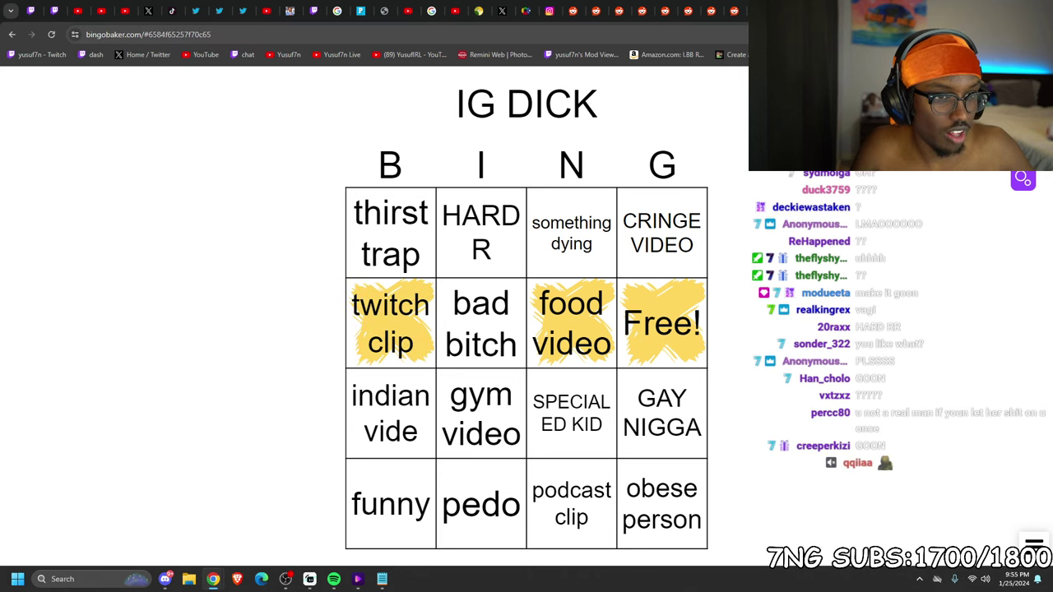
pyautogui.click(480, 323)
pyautogui.click(389, 413)
pyautogui.click(480, 231)
pyautogui.click(571, 232)
pyautogui.click(390, 232)
pyautogui.click(661, 232)
pyautogui.click(661, 412)
pyautogui.click(571, 413)
pyautogui.click(481, 413)
pyautogui.click(390, 503)
pyautogui.click(661, 503)
# Return to the new card and enter "funny" in the first square and "video" in the second
pyautogui.hotkey('ctrl', 'Tab')
pyautogui.write('funny')
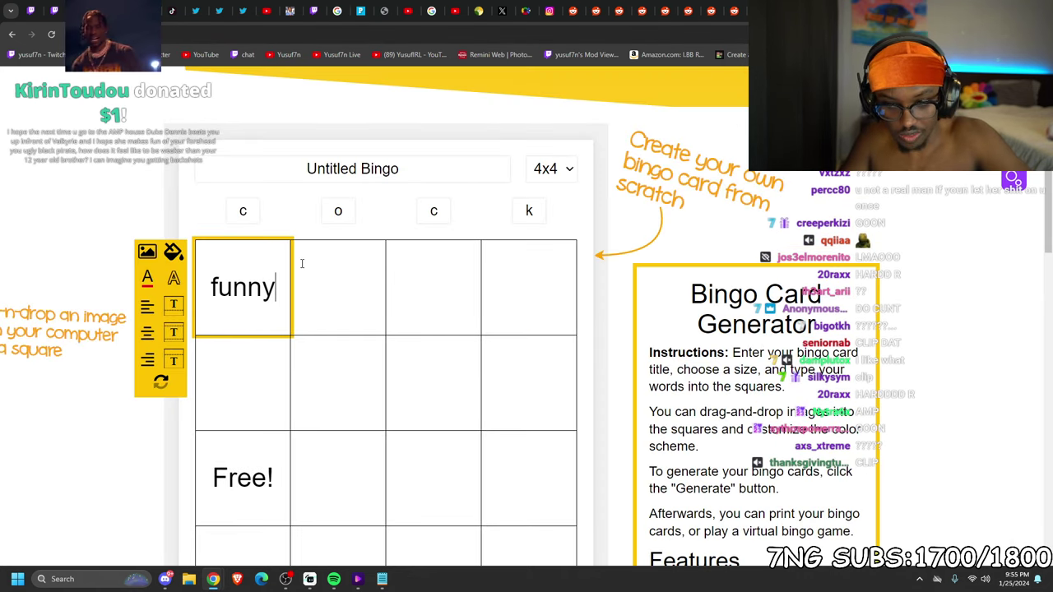
pyautogui.press('Tab')
pyautogui.write('video')
pyautogui.press('Tab')
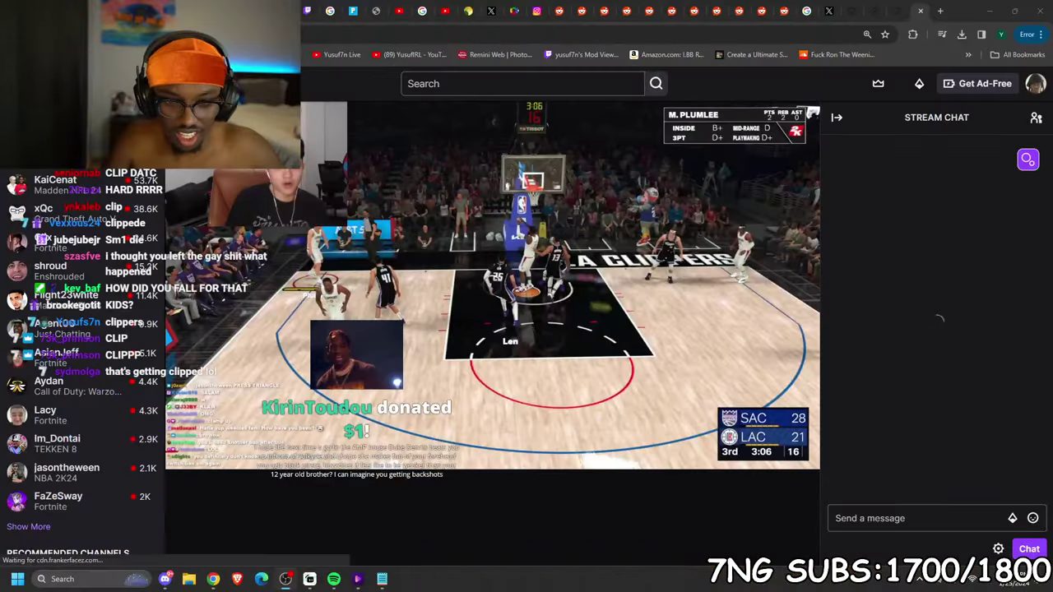
# Set the volume of the NBA 2K24 Twitch stream to 29% and pause it
pyautogui.click(279, 451)
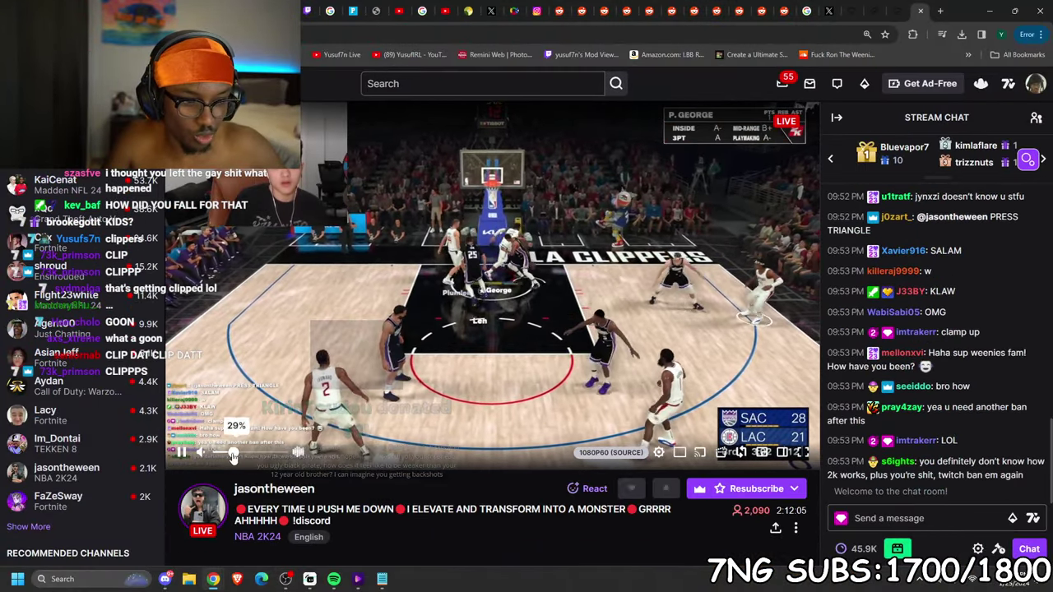
pyautogui.click(181, 451)
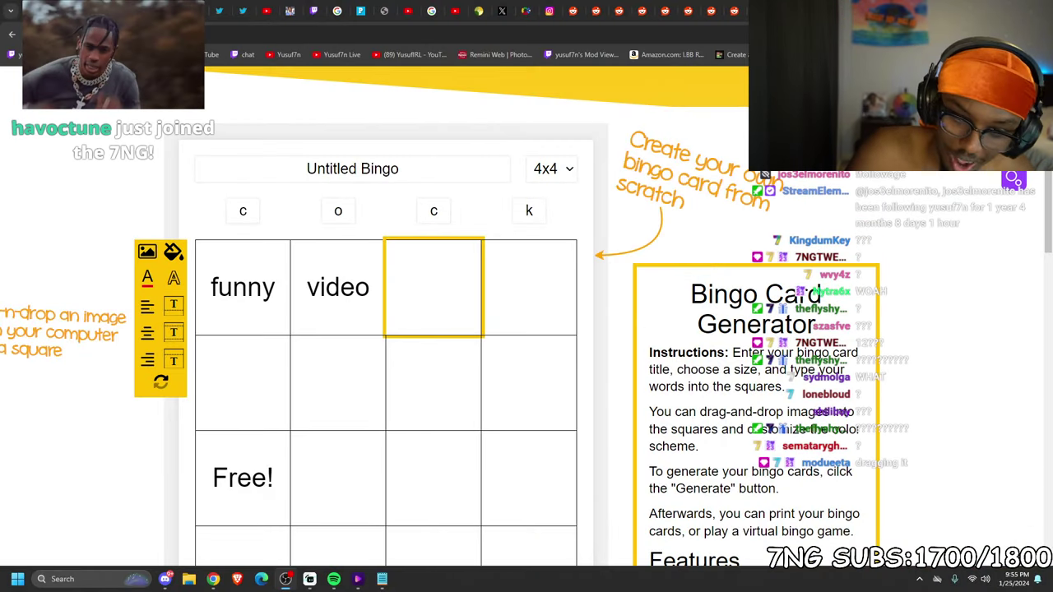
# Change the second square to "cringe video" and fill the rest of the first row with "bad bitch" and "tos"
pyautogui.click(303, 288)
pyautogui.write('cringe')
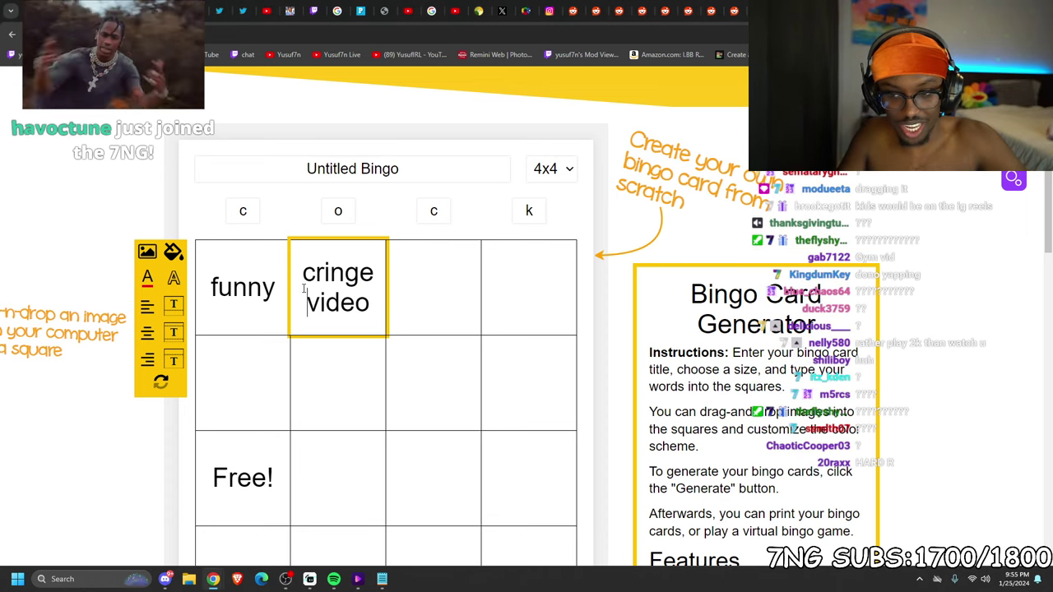
pyautogui.press('Tab')
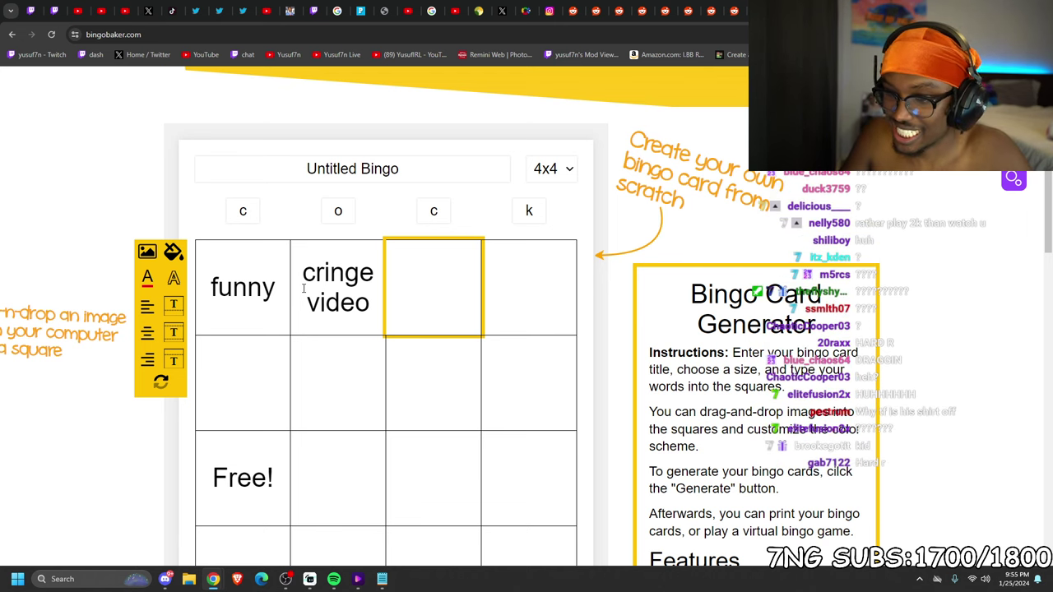
pyautogui.write('bad bitch')
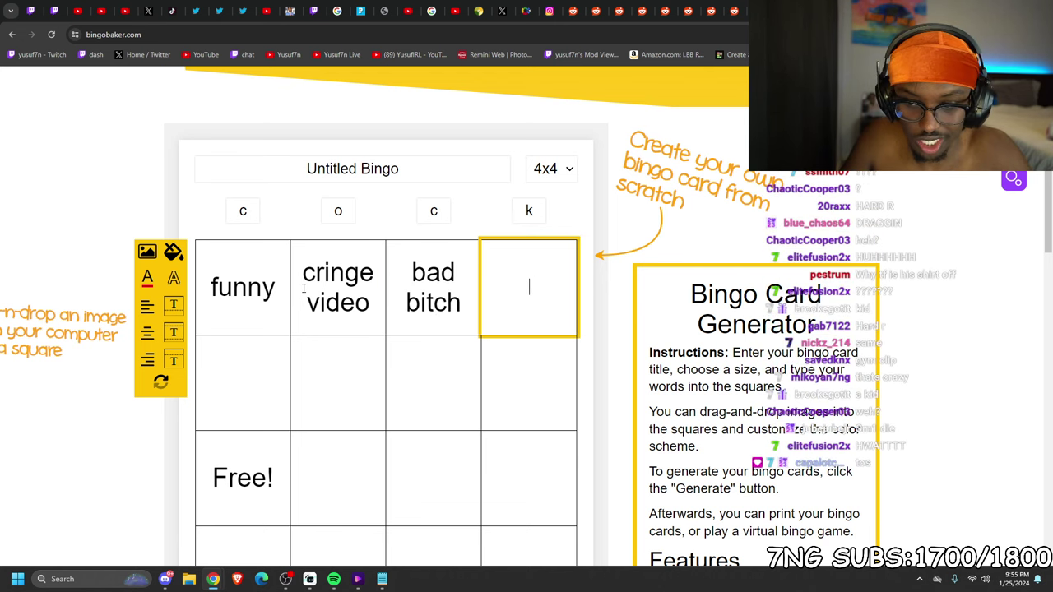
pyautogui.write('tos')
pyautogui.press('Tab')
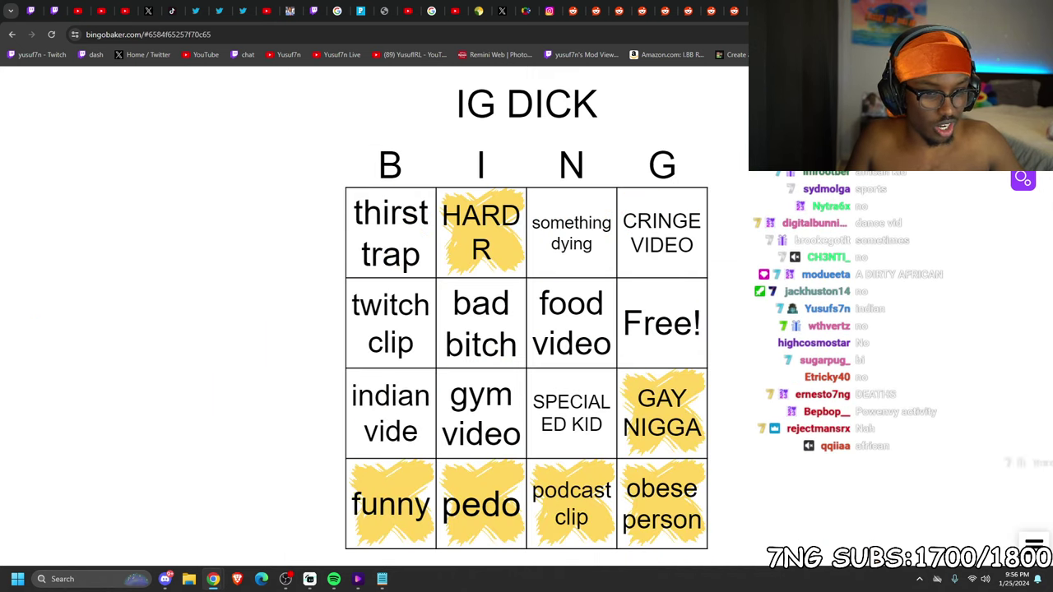
# Set the first square of the new card's second row to "stream clip" and the second to "african kid"
pyautogui.hotkey('alt', 'Left')
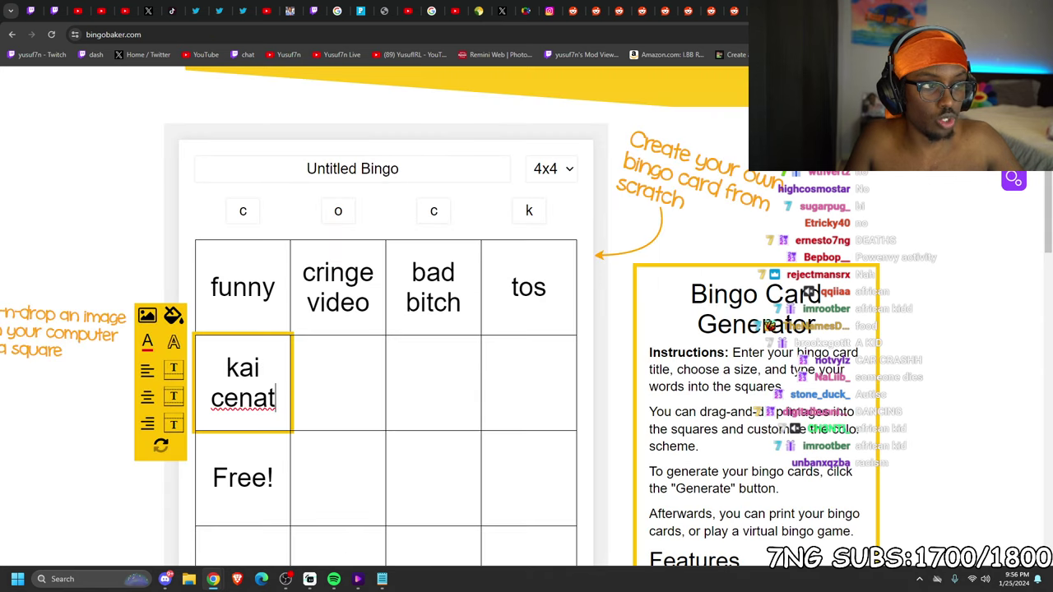
pyautogui.moveTo(269, 398); pyautogui.dragTo(221, 376)
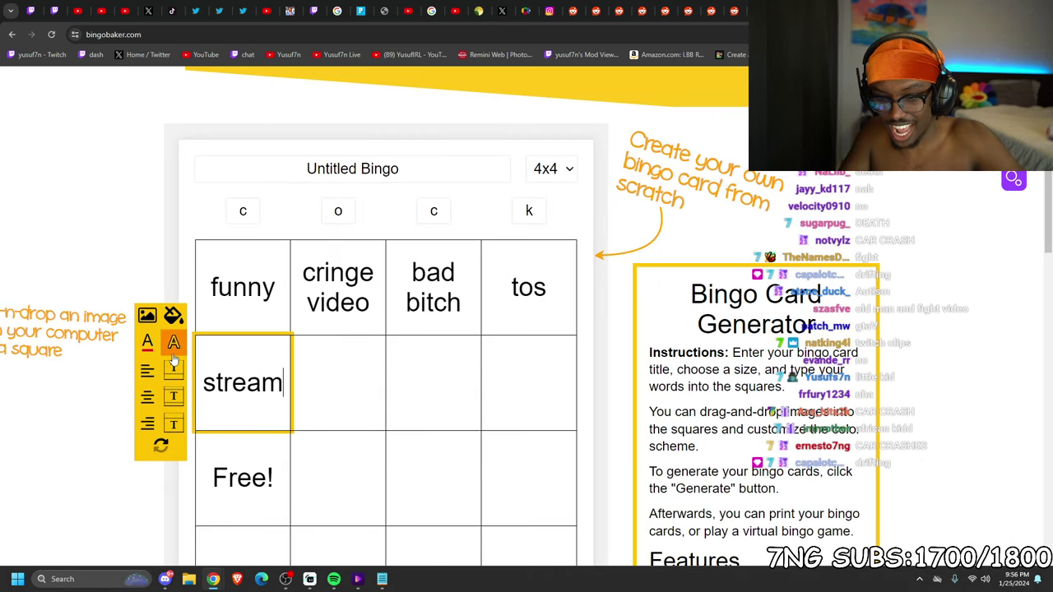
pyautogui.write('stream clip')
pyautogui.press('Tab')
pyautogui.write('africa')
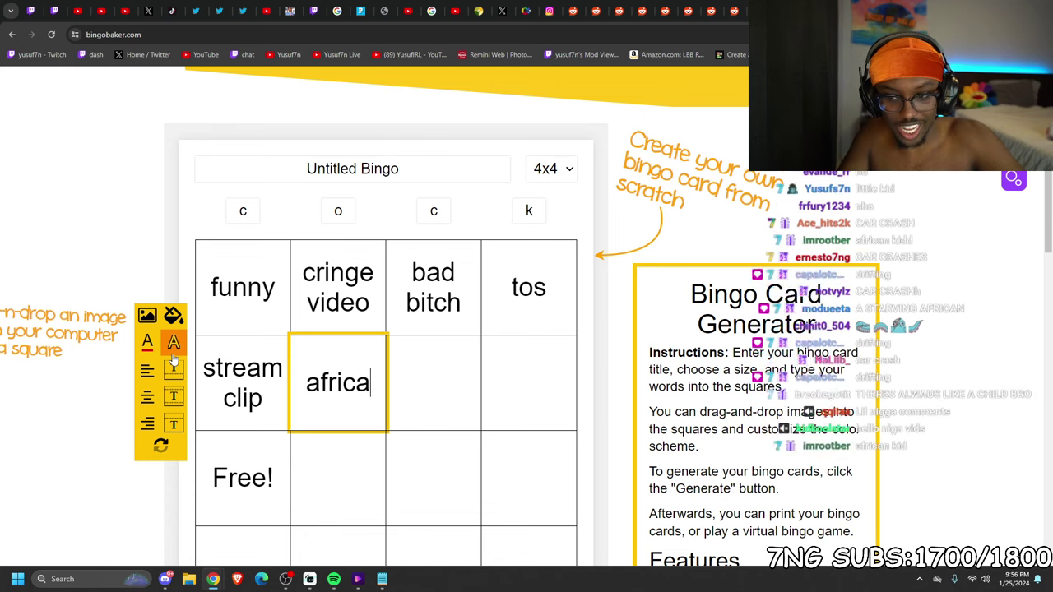
pyautogui.write('n kid')
pyautogui.press('Tab')
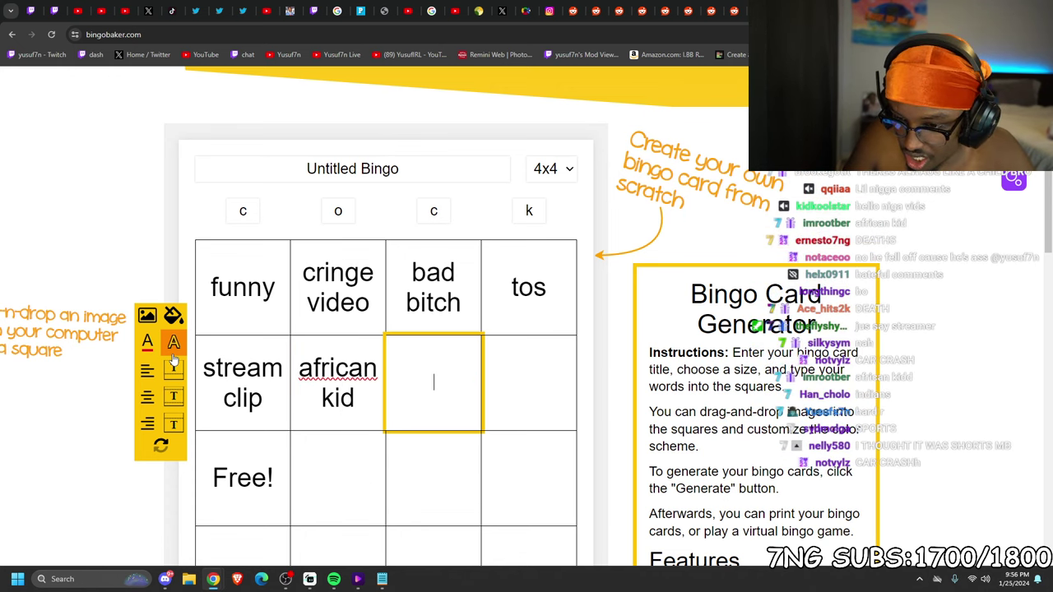
# Consult the existing finished card and complete the new card's second row with "obese person" and "podcast"
pyautogui.scroll(-1, 173, 359)
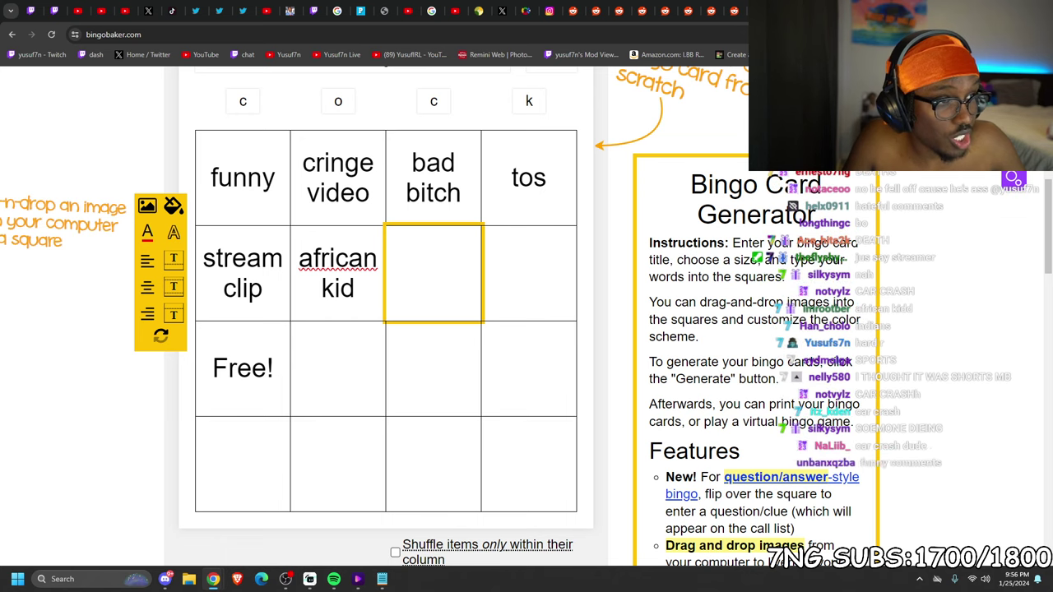
pyautogui.hotkey('ctrl', 'Tab')
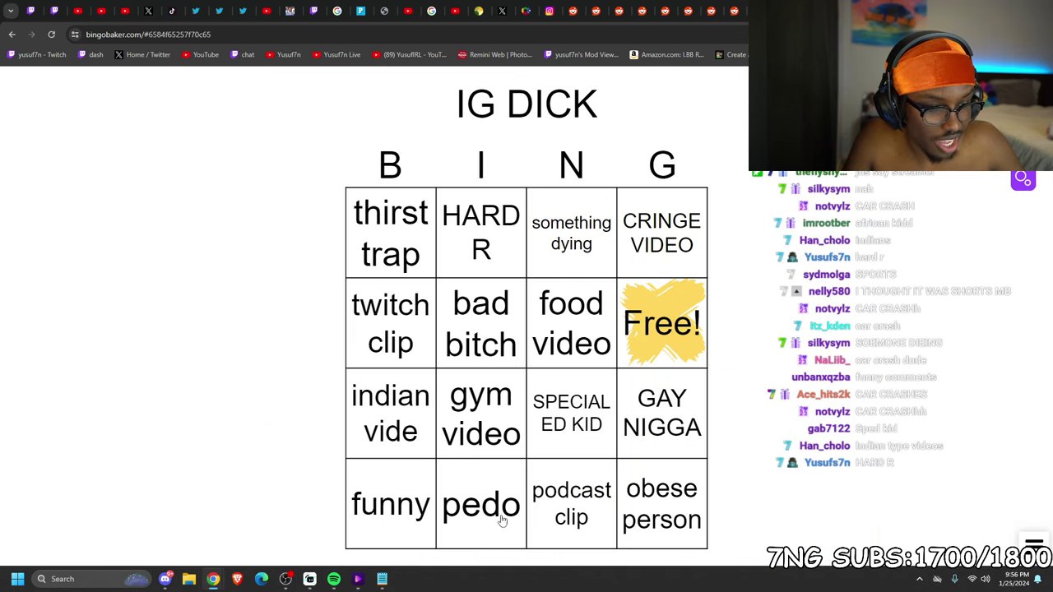
pyautogui.hotkey('ctrl', 'shift', 'Tab')
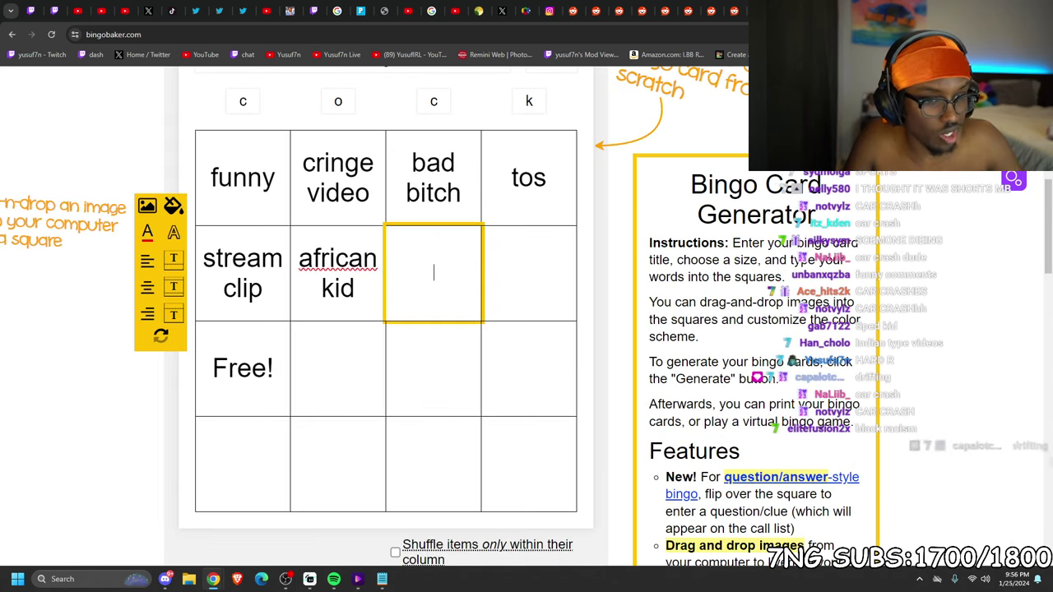
pyautogui.write('erson')
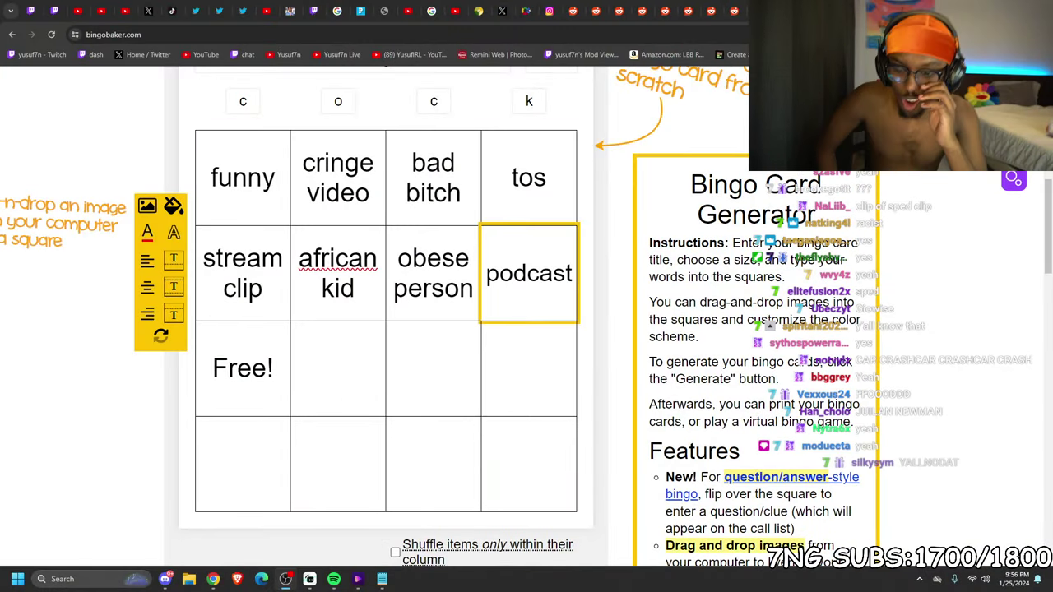
# Fill the third row after Free! with "food vudei", "racist comments" and "n word", and start the fourth row with "sports"
pyautogui.click(347, 388)
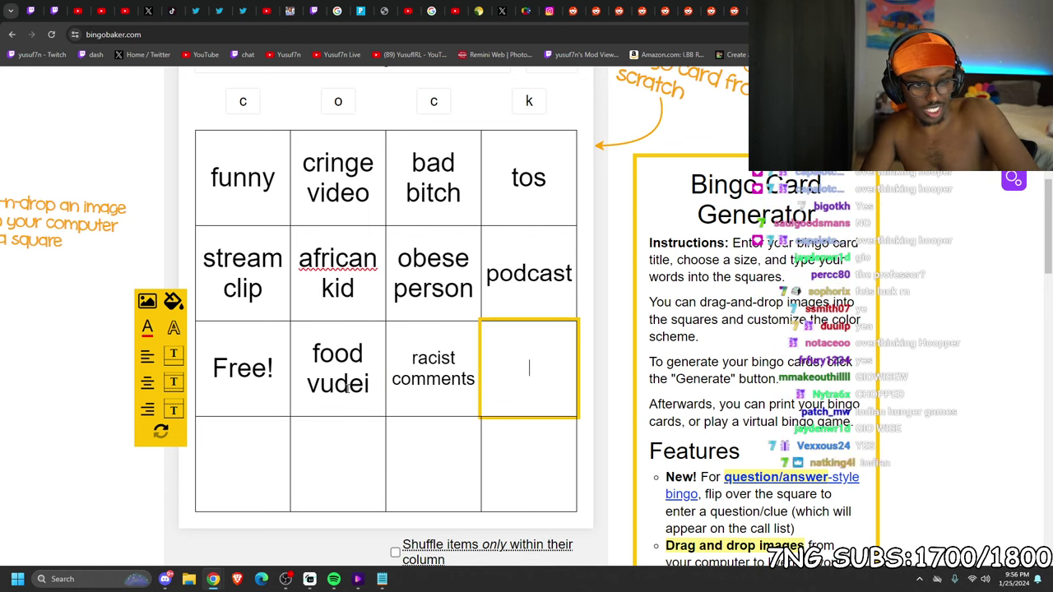
pyautogui.write('rd')
pyautogui.press('Tab')
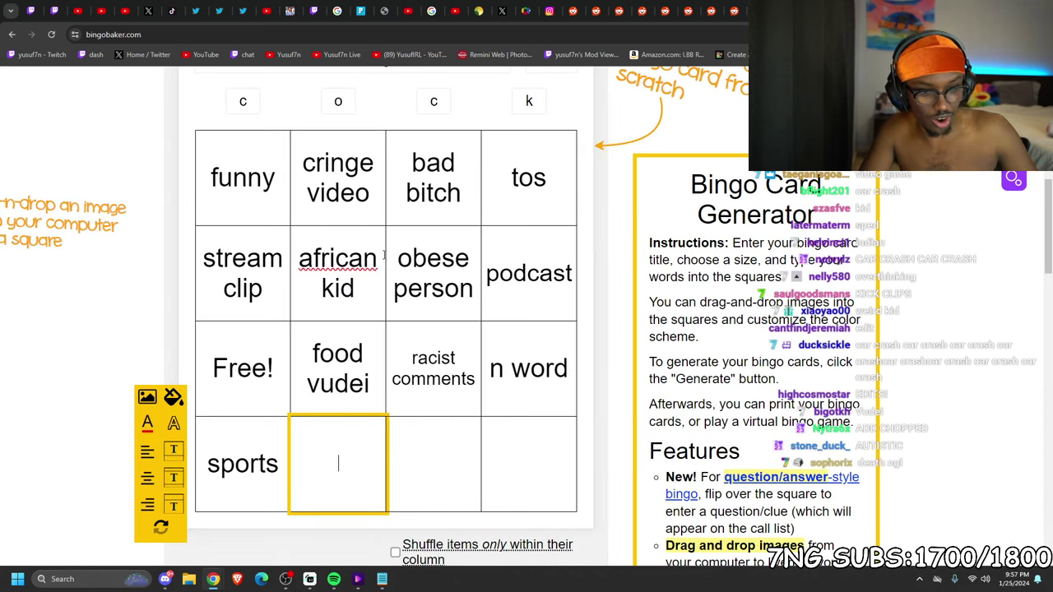
# Complete the fourth row of the card with "special ed", "car crash" and "indian person"
pyautogui.write('special')
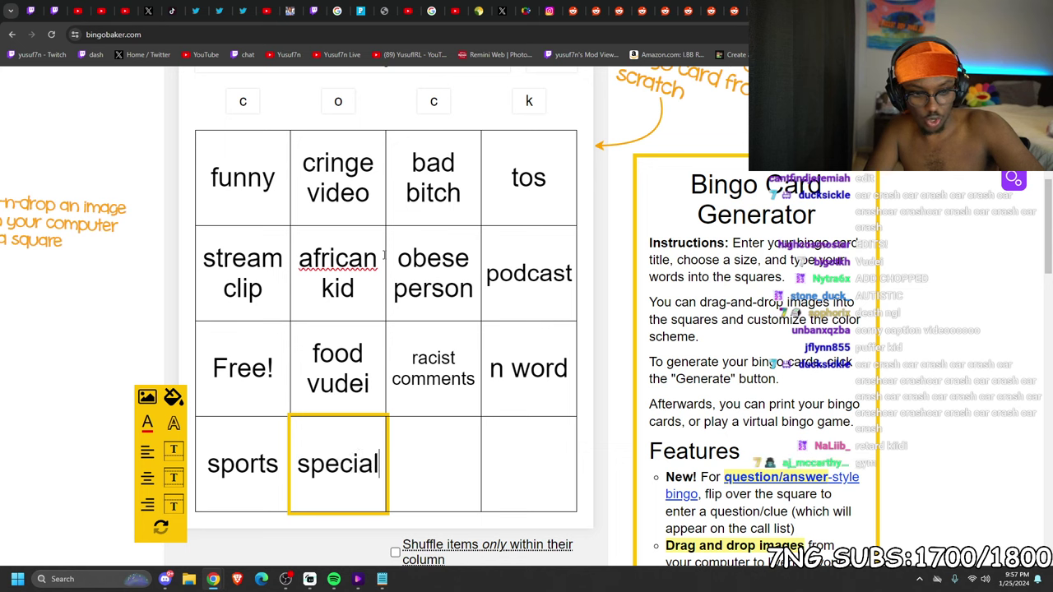
pyautogui.write(' ed')
pyautogui.press('Tab')
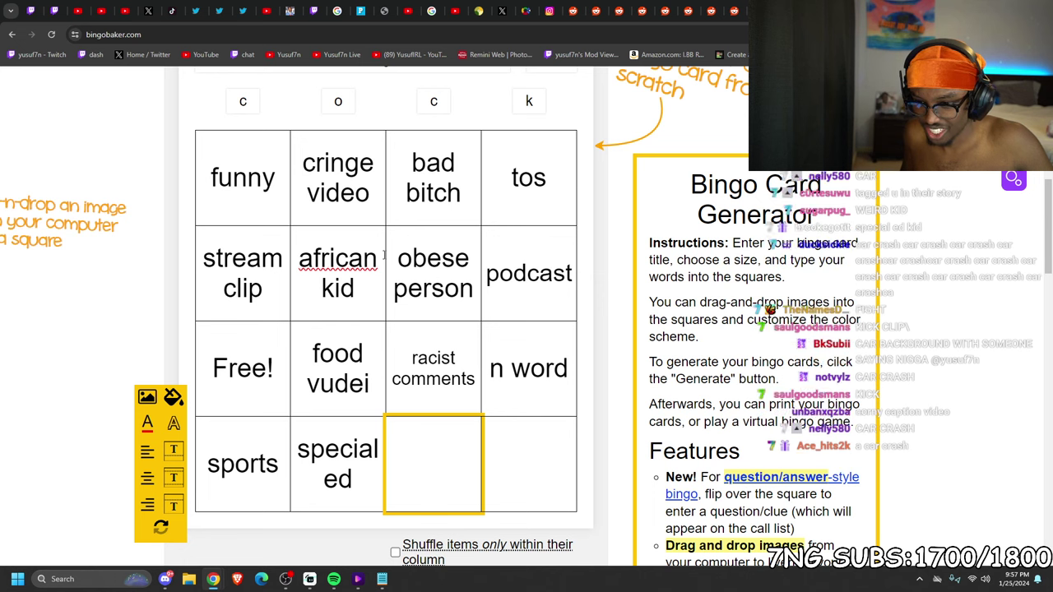
pyautogui.write('r crash')
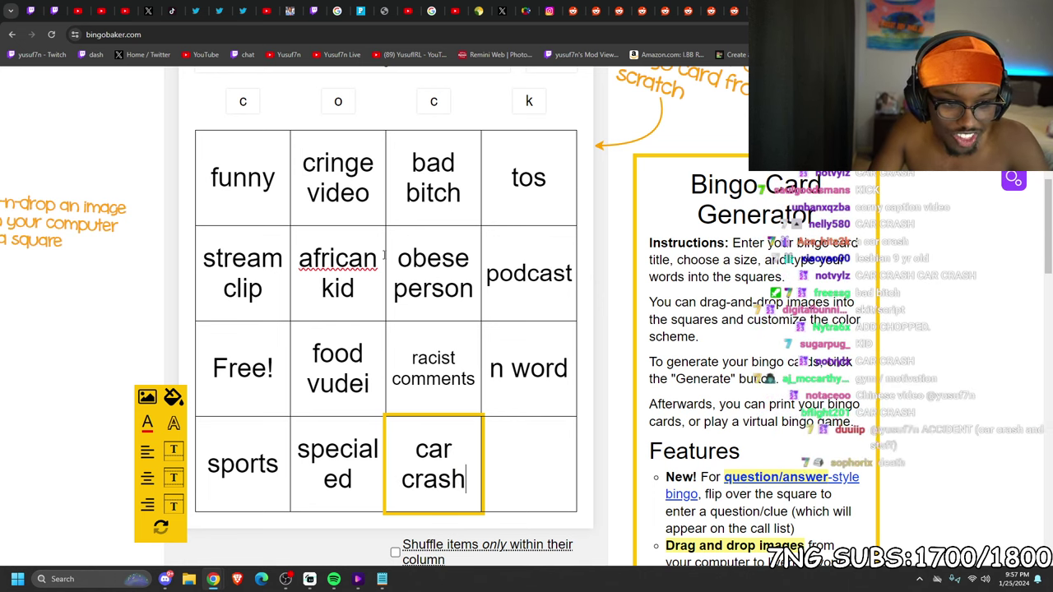
pyautogui.press('Tab')
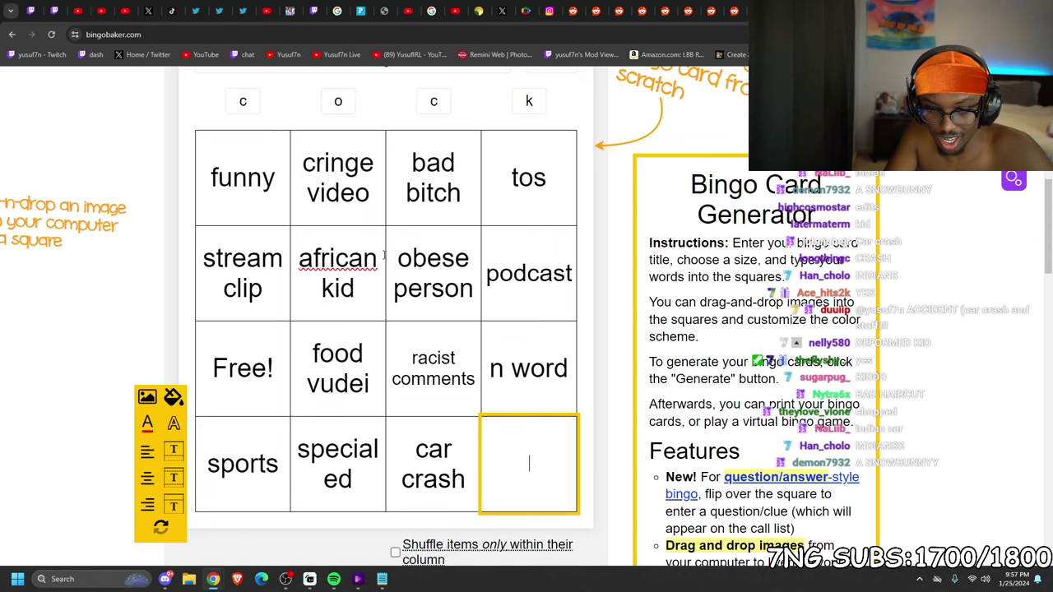
pyautogui.write('ian person')
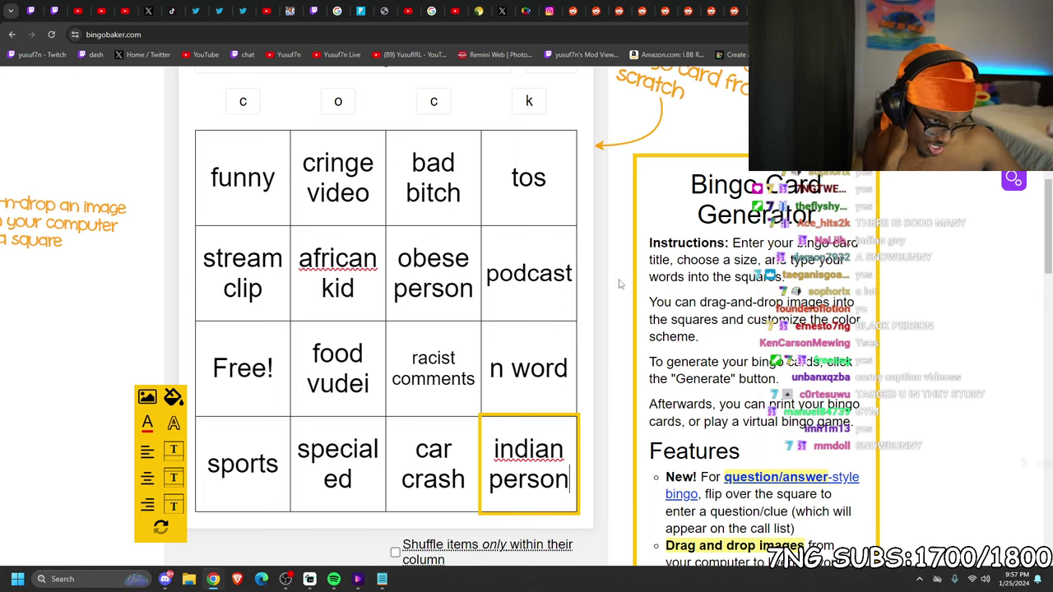
# Open the new bingo card's play page and generate a unique card from it
pyautogui.scroll(2, 578, 278)
pyautogui.scroll(-5, 578, 278)
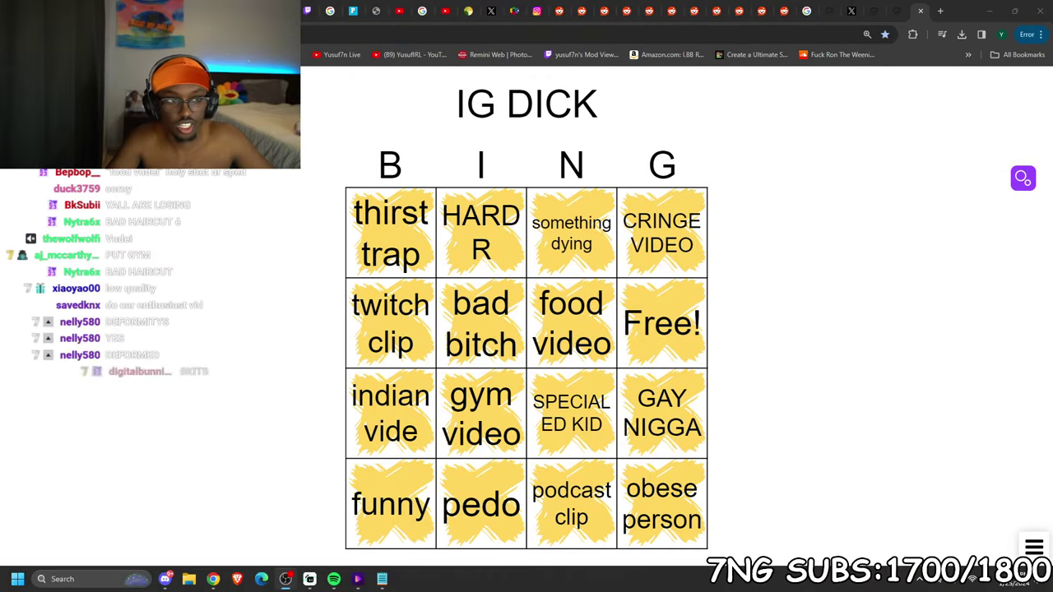
pyautogui.click(897, 10)
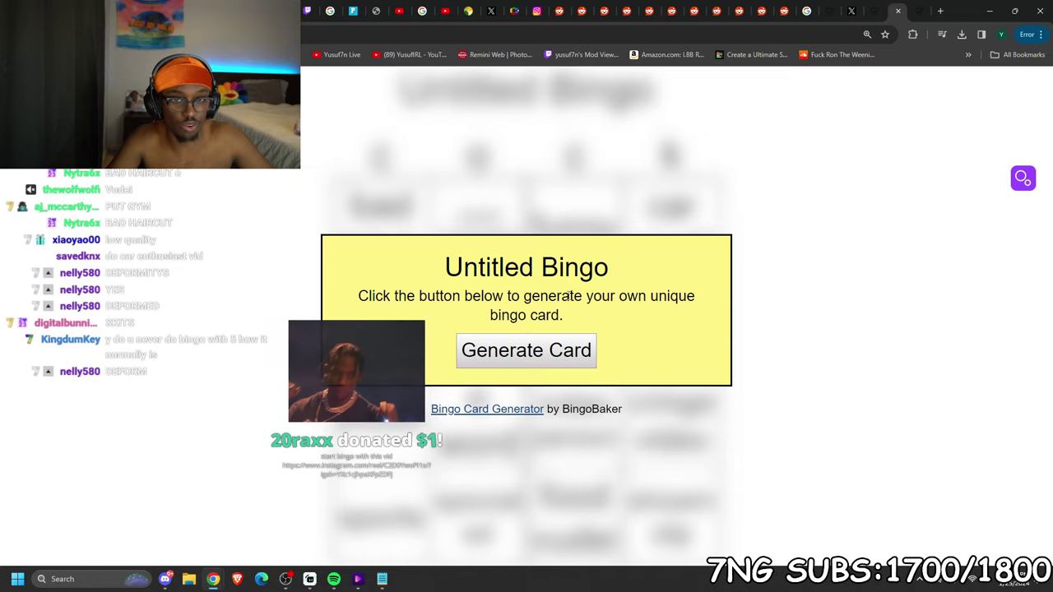
pyautogui.click(526, 349)
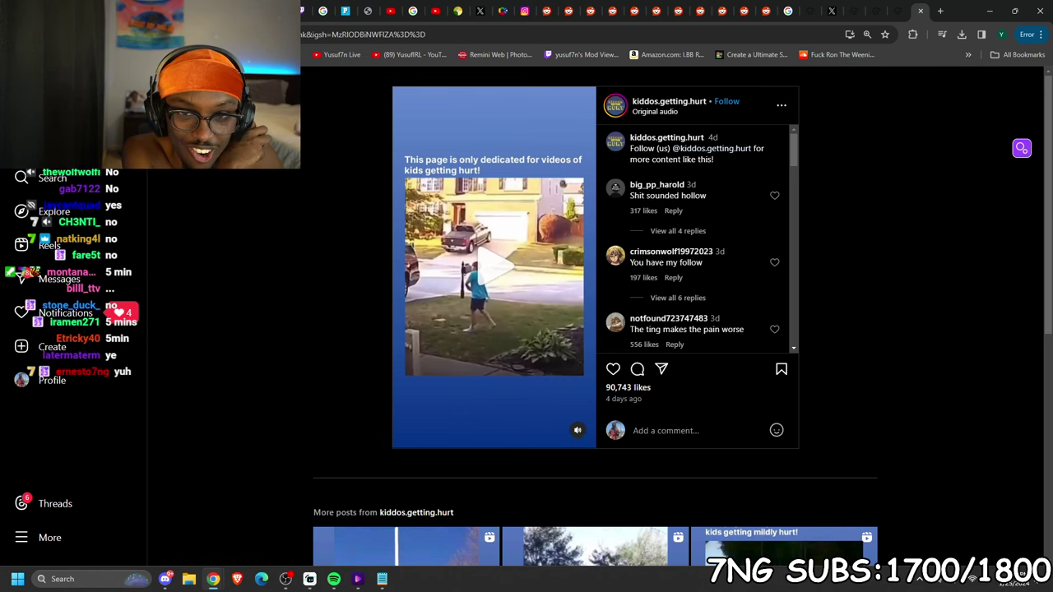
# Switch to the Twitch stream dashboard and open the prediction manager
pyautogui.hotkey('ctrl', 'Tab')
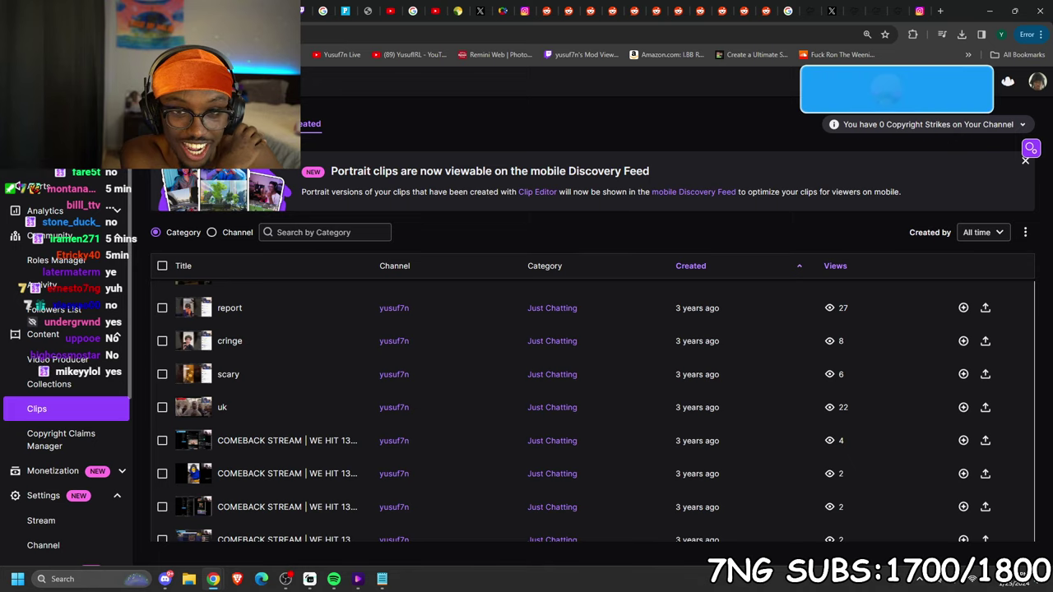
pyautogui.hotkey('ctrl', 'Tab')
pyautogui.click(713, 381)
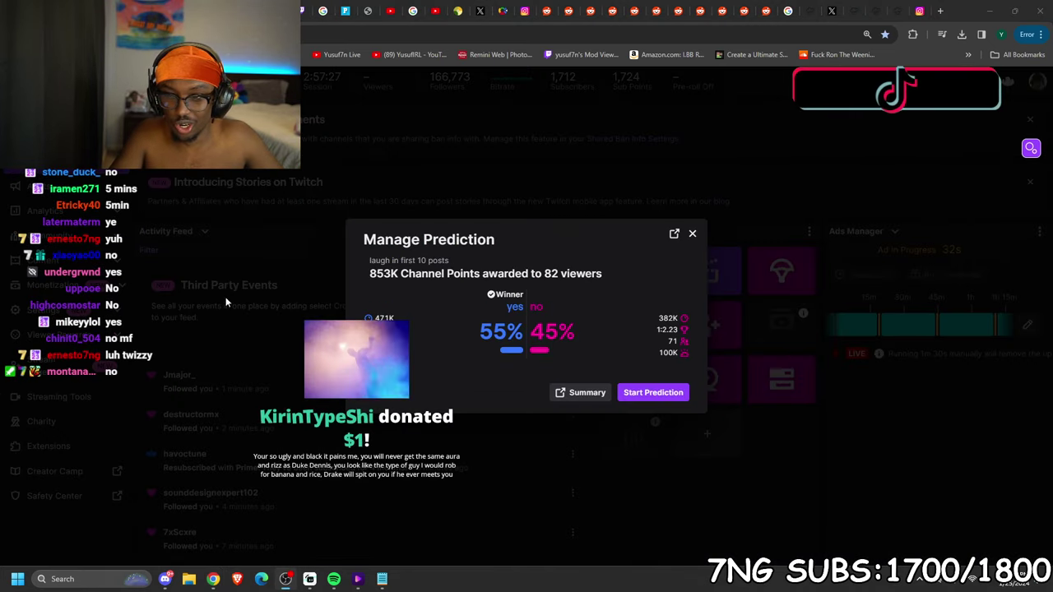
# Draft a prediction named "can we get bingo in 5 mins" with the outcomes "yes" and "no"
pyautogui.click(652, 392)
pyautogui.click(487, 265)
pyautogui.write('ca')
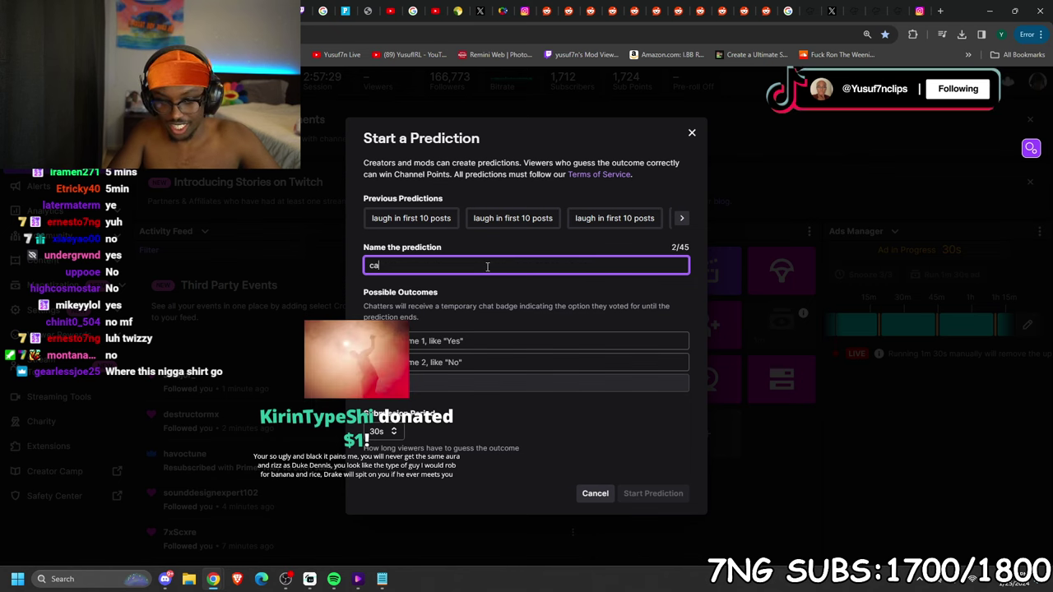
pyautogui.write('n we get bingo in ')
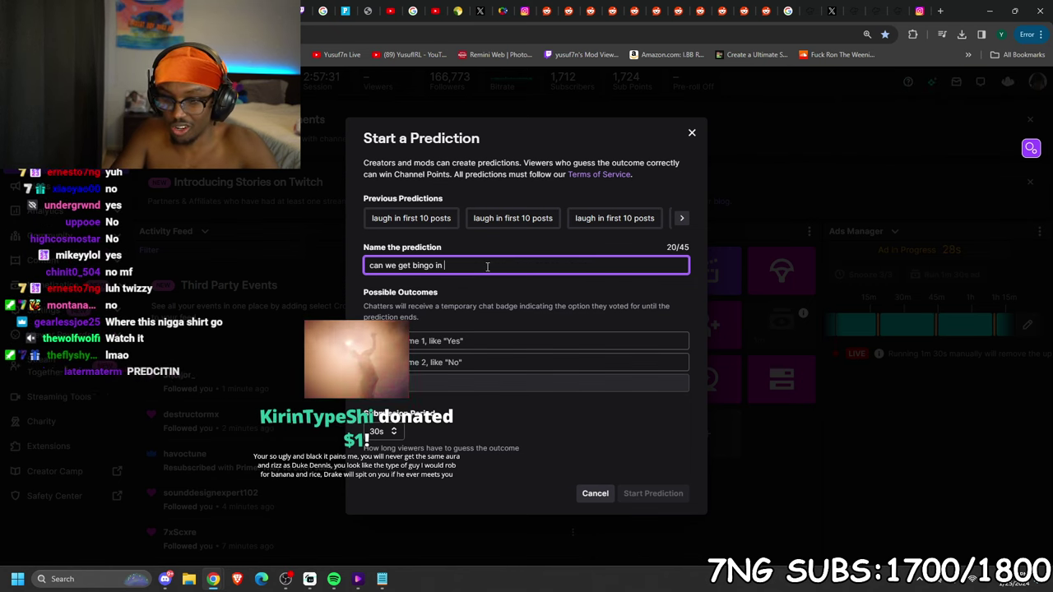
pyautogui.write('5 mins')
pyautogui.press('Tab')
pyautogui.write('yes')
pyautogui.press('Tab')
pyautogui.write('no')
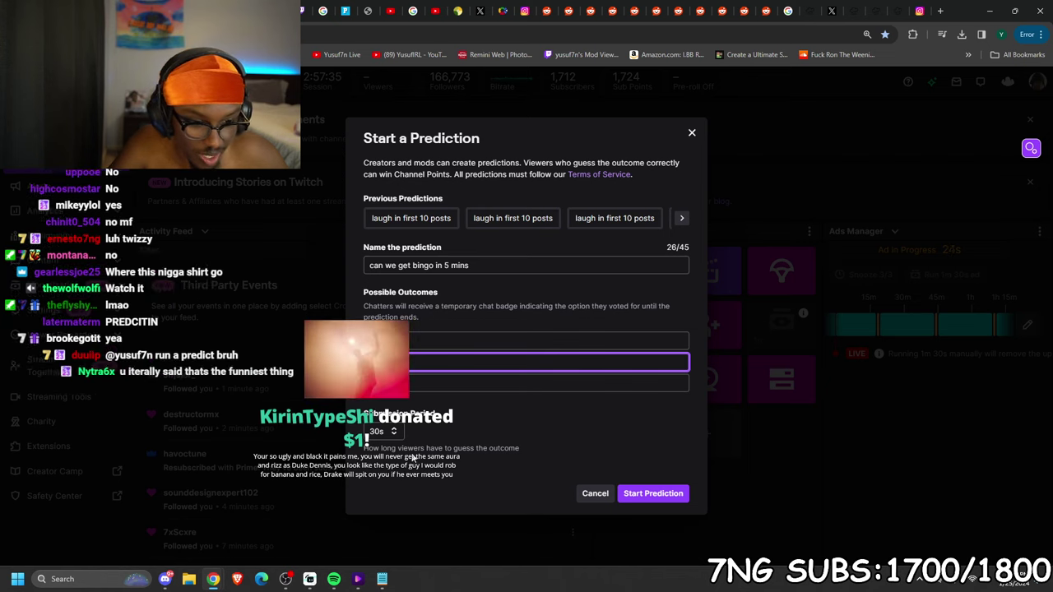
# Try to start the bingo prediction with a submission period of 1m, and dismiss the form
pyautogui.click(387, 432)
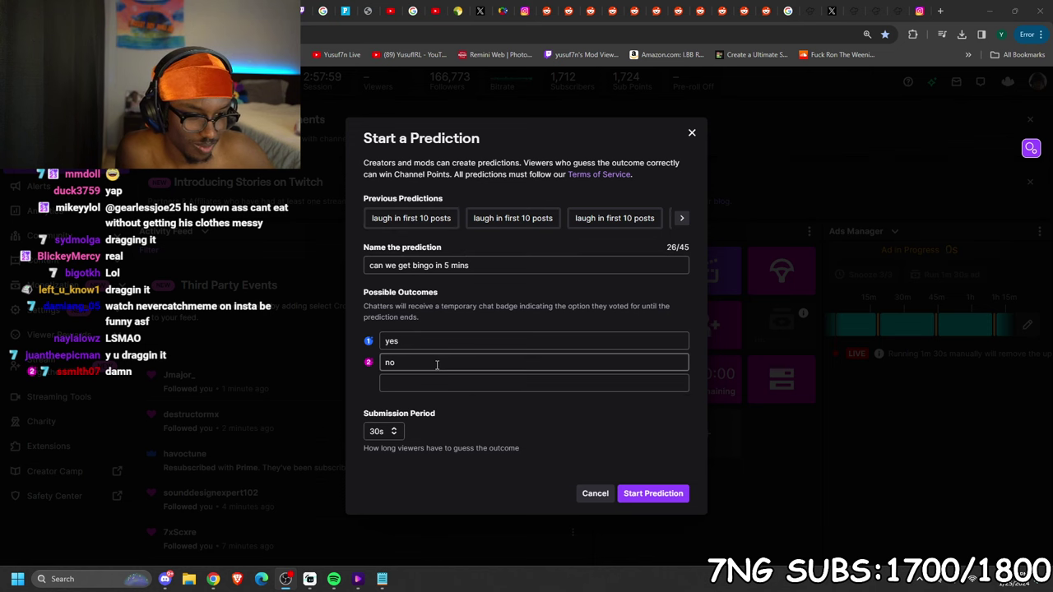
pyautogui.click(440, 363)
pyautogui.click(383, 431)
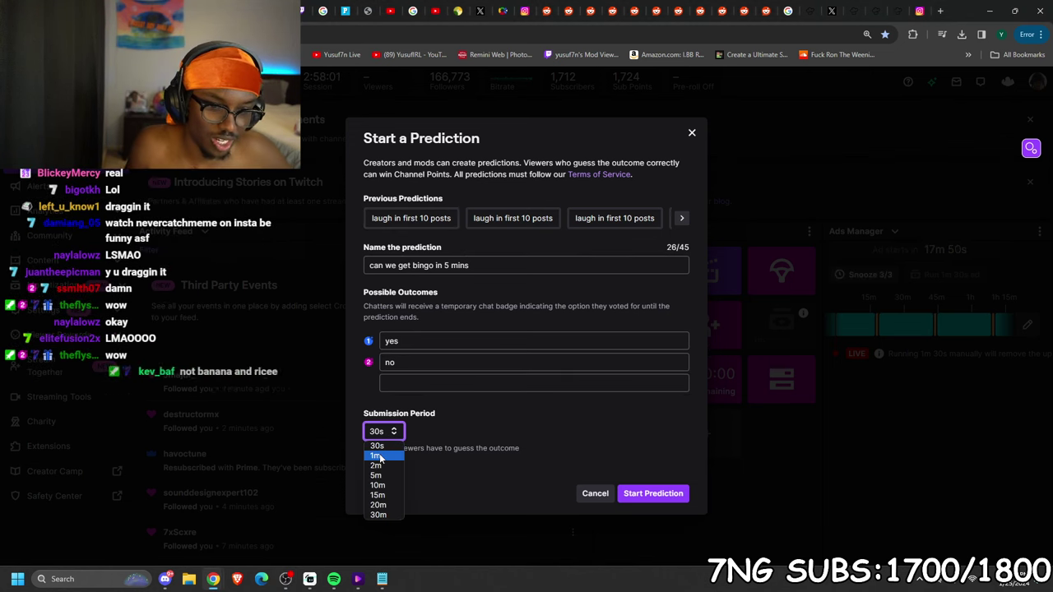
pyautogui.click(376, 456)
pyautogui.click(652, 493)
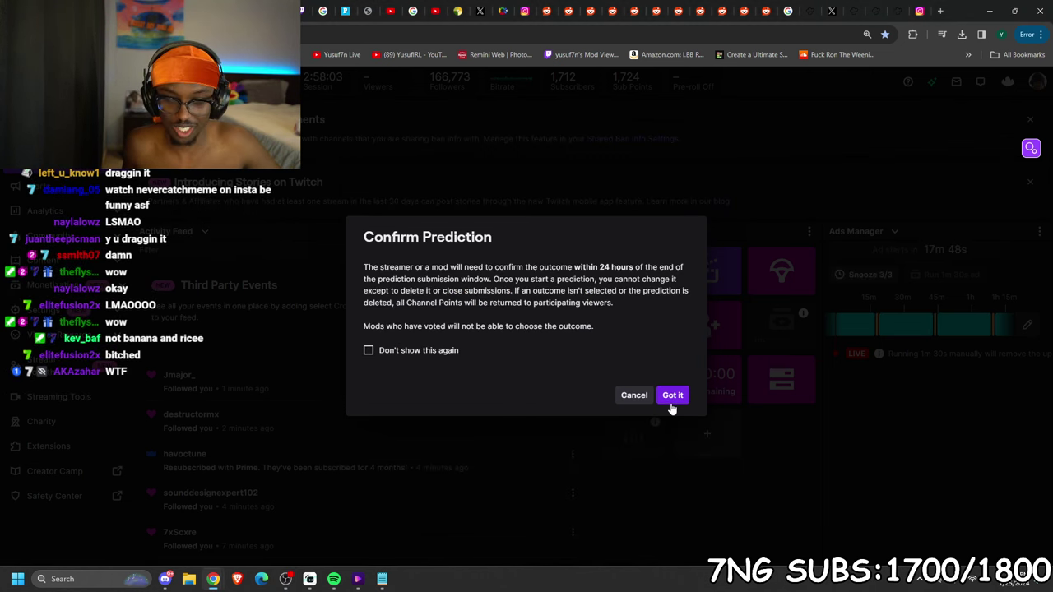
pyautogui.click(672, 395)
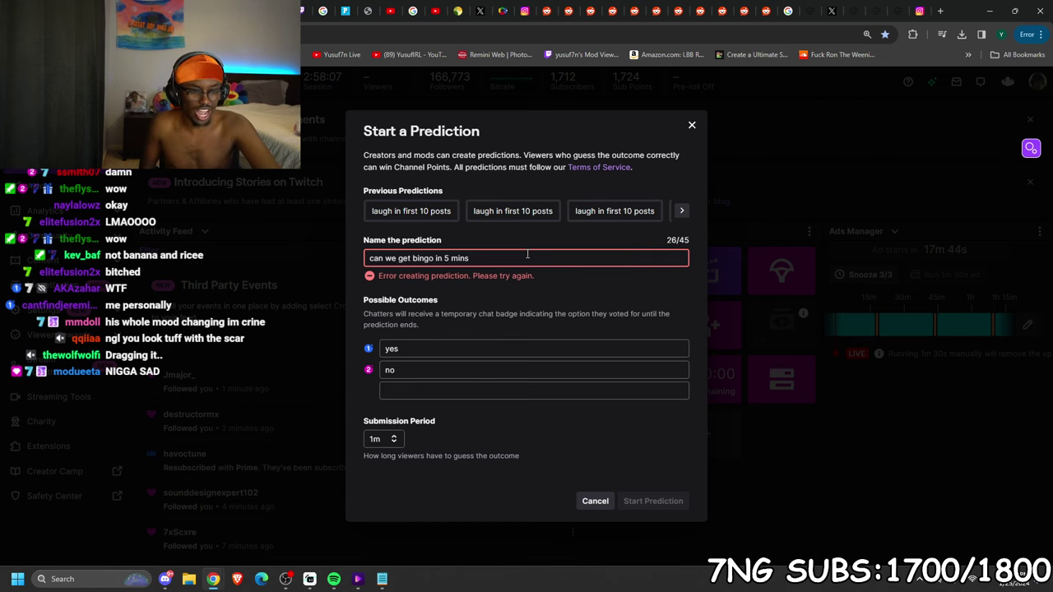
pyautogui.click(589, 501)
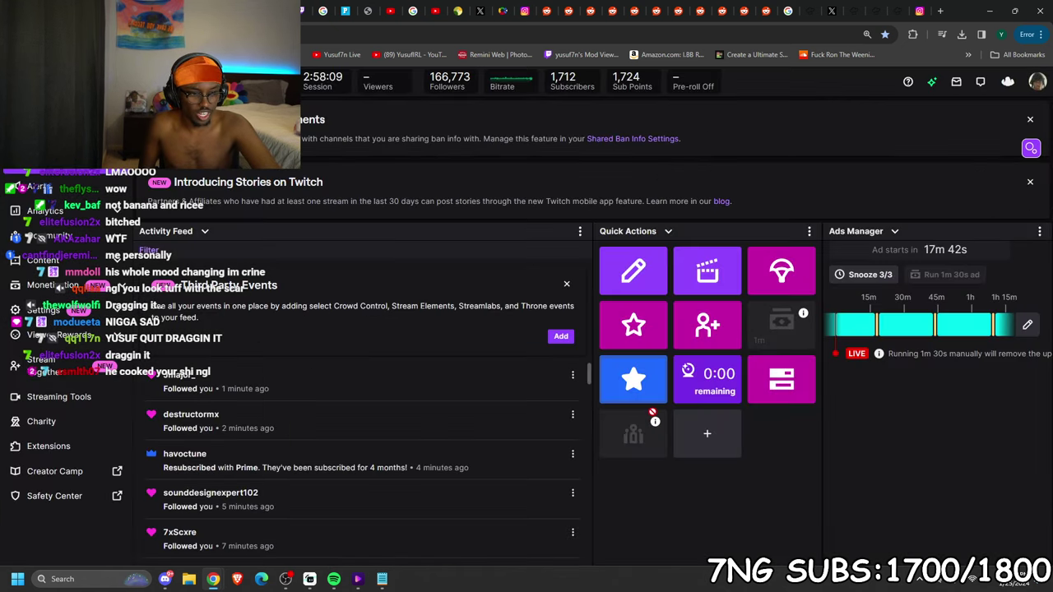
# Delete the closed prediction "do we get sum cock" and return the channel points to its participants
pyautogui.click(703, 378)
pyautogui.moveTo(651, 364)
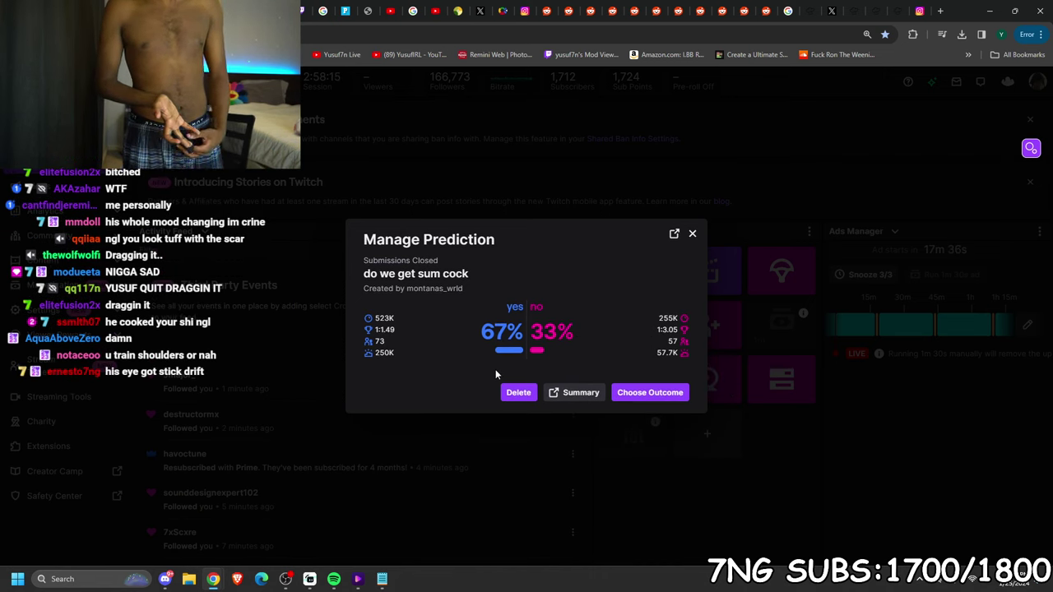
pyautogui.click(518, 393)
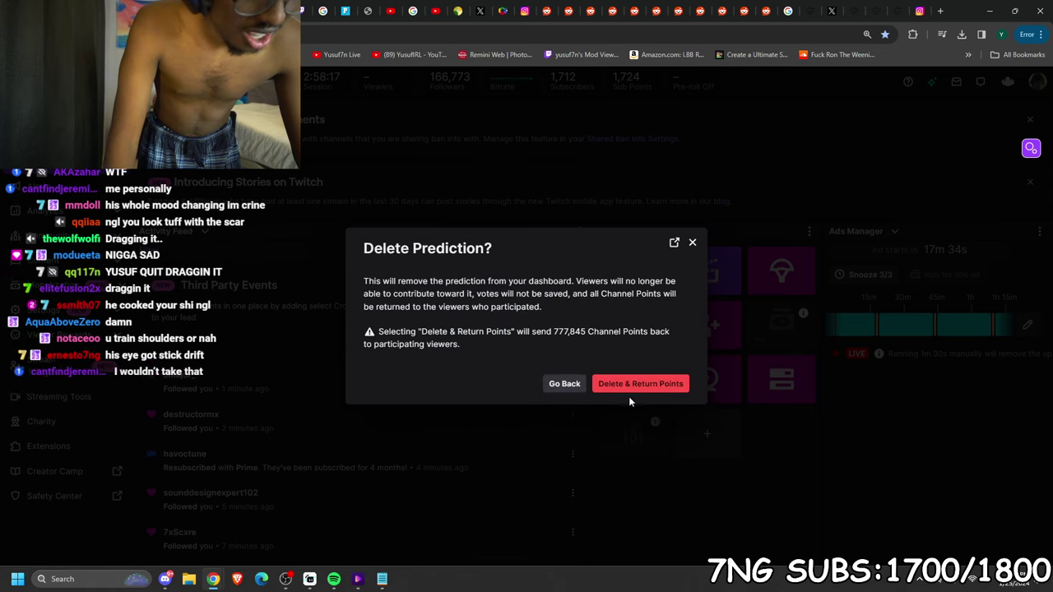
pyautogui.click(633, 384)
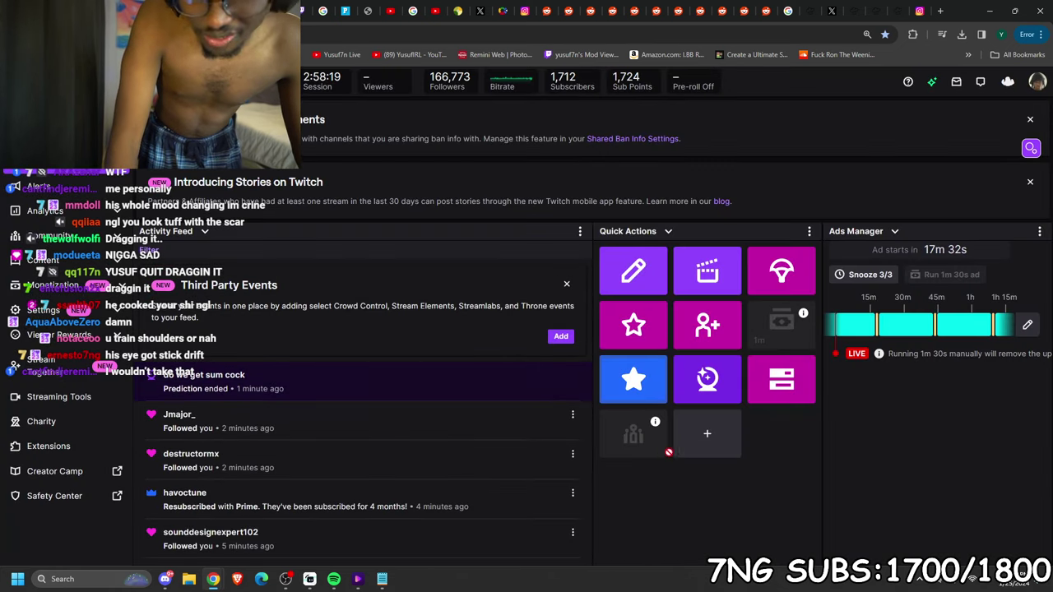
# Draft a new prediction named "can we get cock in 5 mins" with the outcomes "yes" and "no"
pyautogui.click(708, 399)
pyautogui.click(679, 394)
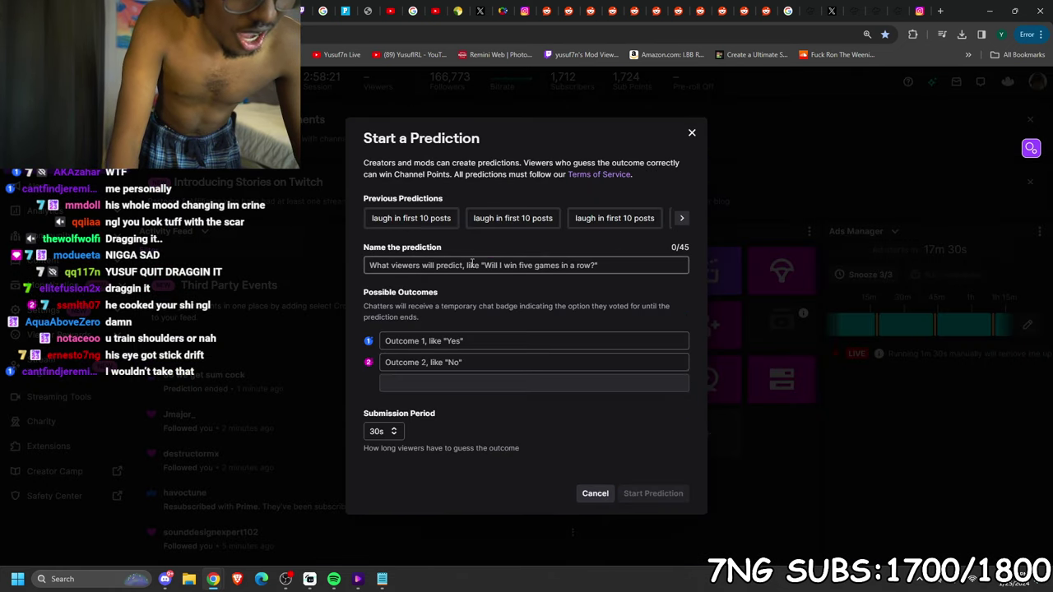
pyautogui.click(475, 266)
pyautogui.write('can we get ')
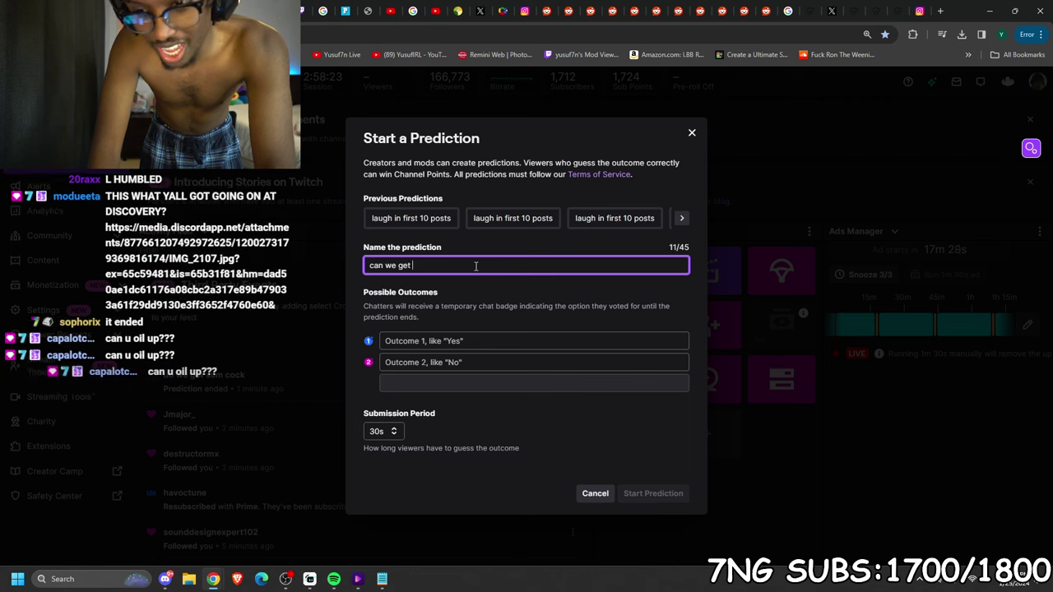
pyautogui.write('cock in 5 mins')
pyautogui.press('Tab')
pyautogui.write('yes')
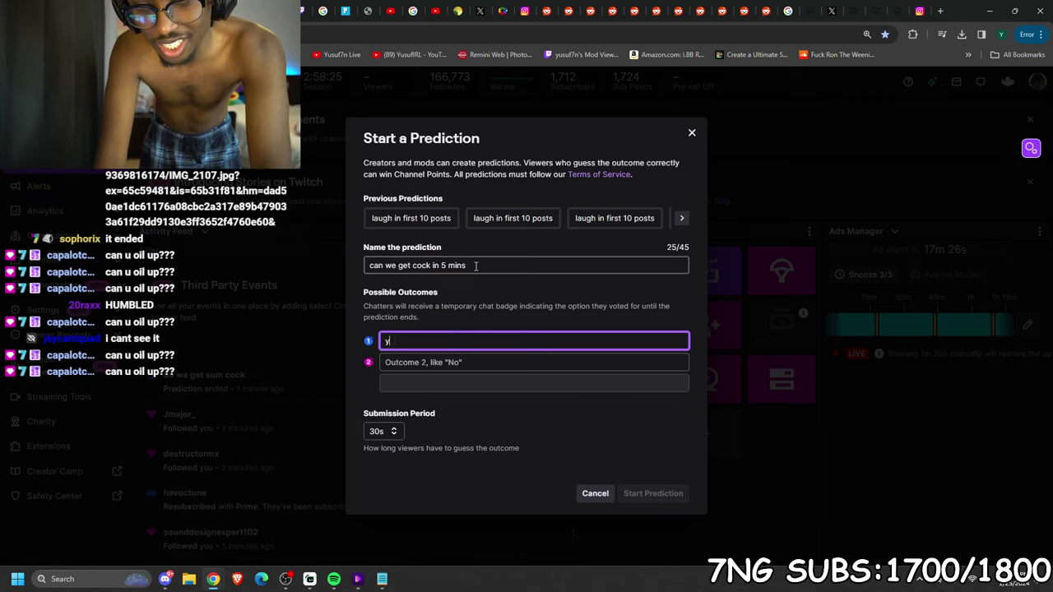
pyautogui.press('Tab')
pyautogui.write('no')
# Set the prediction's submission period to 1m and start the prediction
pyautogui.click(385, 433)
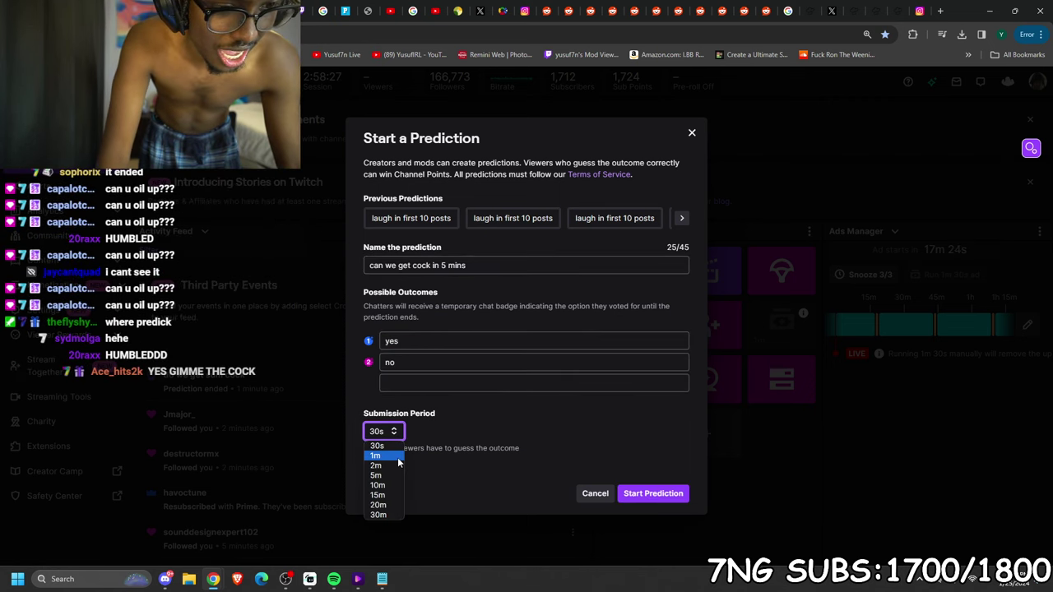
pyautogui.click(396, 457)
pyautogui.click(653, 493)
# View the image linked in chat and return to the Twitch stream dashboard
pyautogui.click(339, 338)
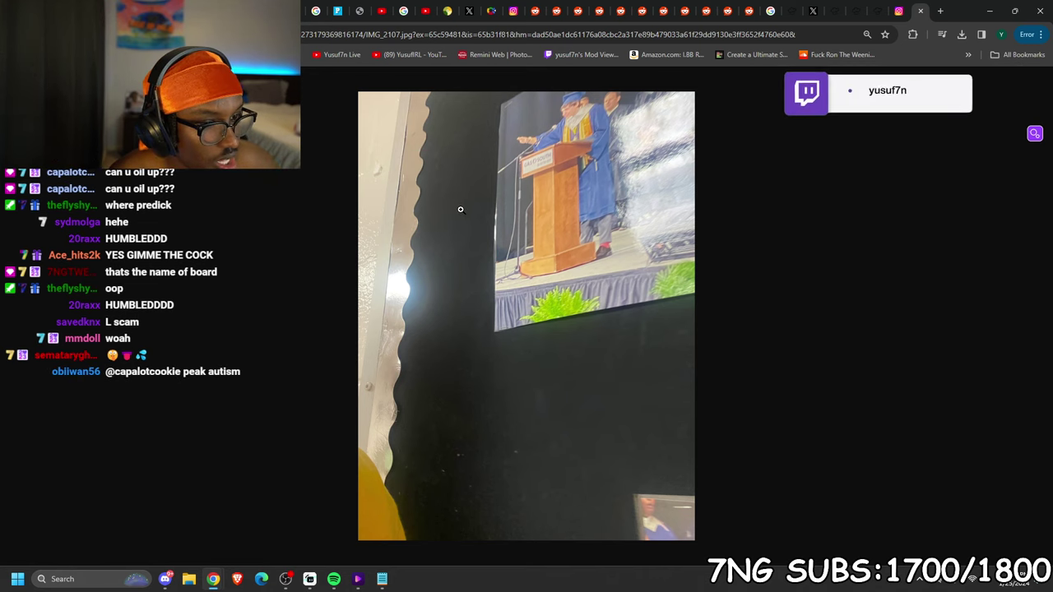
pyautogui.hotkey('alt', 'Tab')
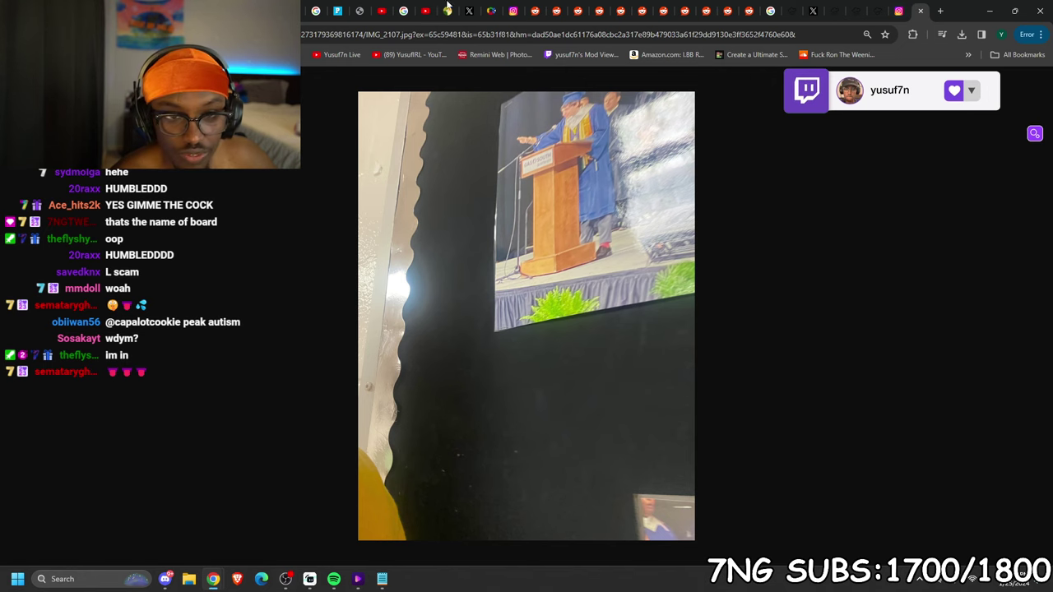
pyautogui.click(447, 10)
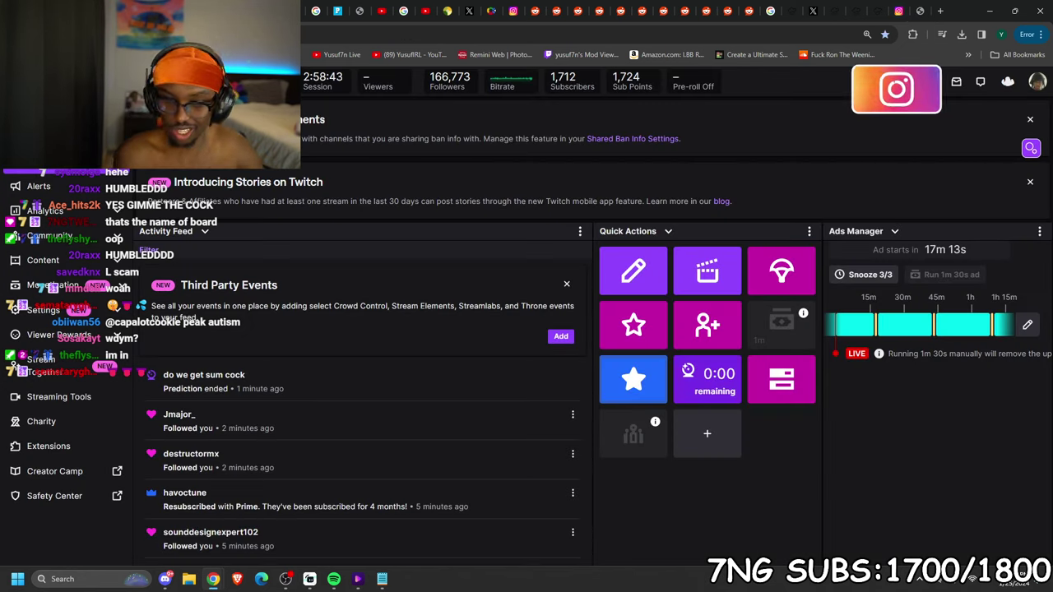